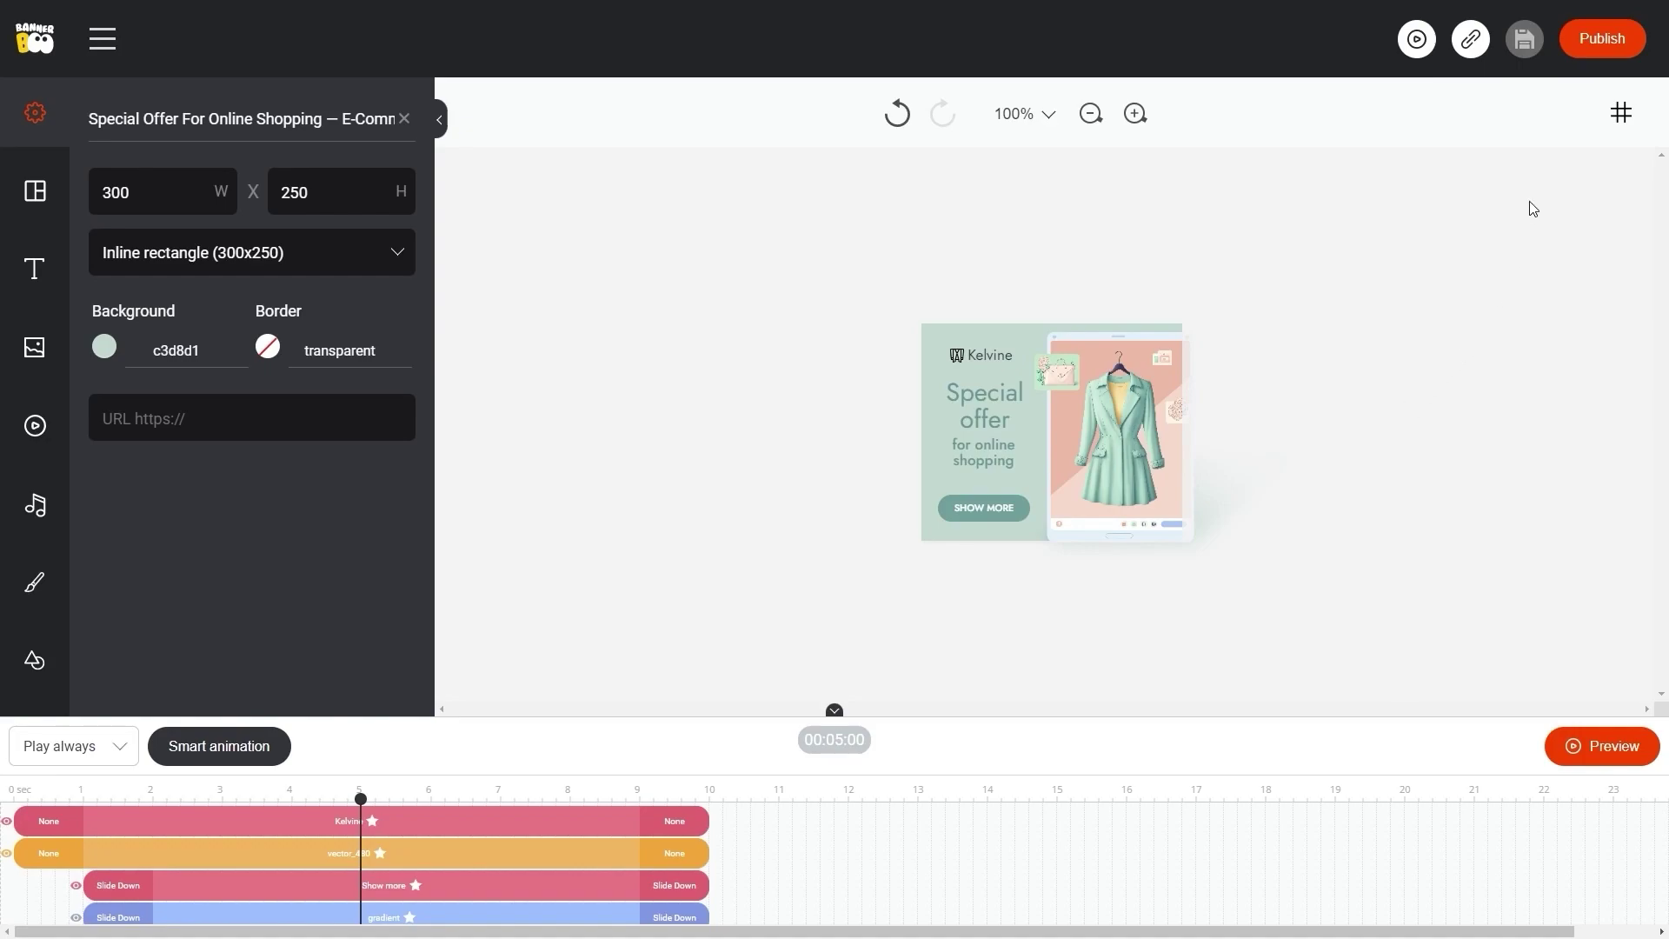
Step: Show the coat banner's Publish formats (PNG, JPEG, GIF, MP4, HTML5, ZIP), rewinding the animation to about 4.4 s
left_click(1600, 51)
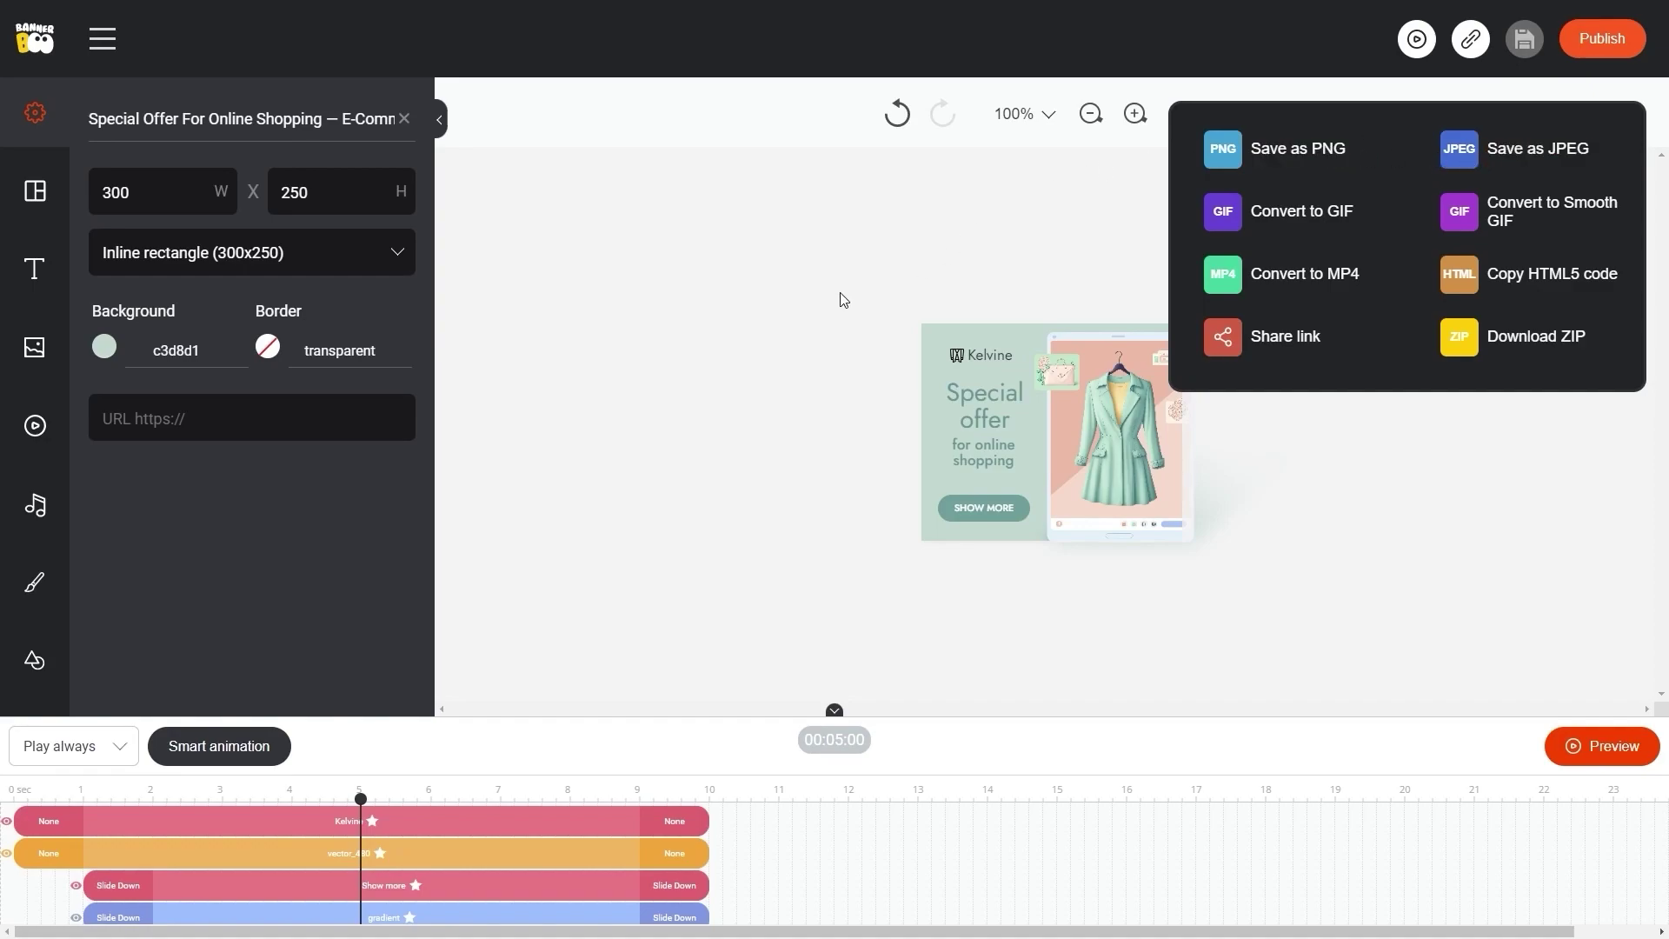
mouse_move(361, 799)
left_mouse_down()
mouse_move(319, 798)
mouse_move(431, 798)
left_mouse_up()
left_click(361, 791)
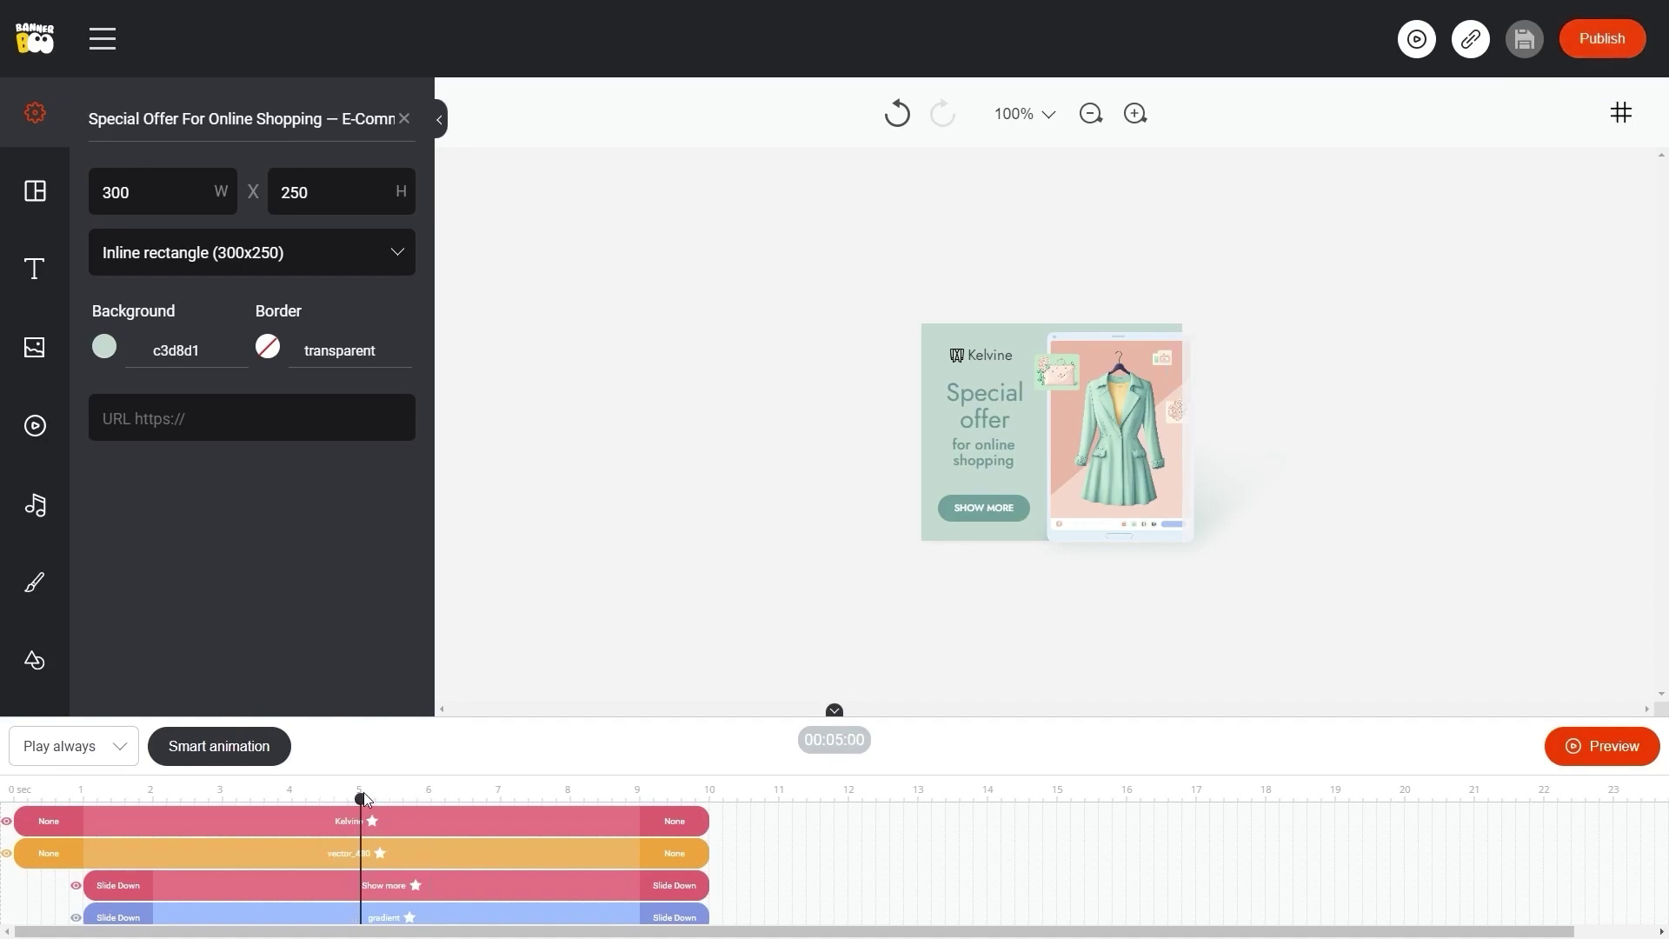
left_click(1584, 52)
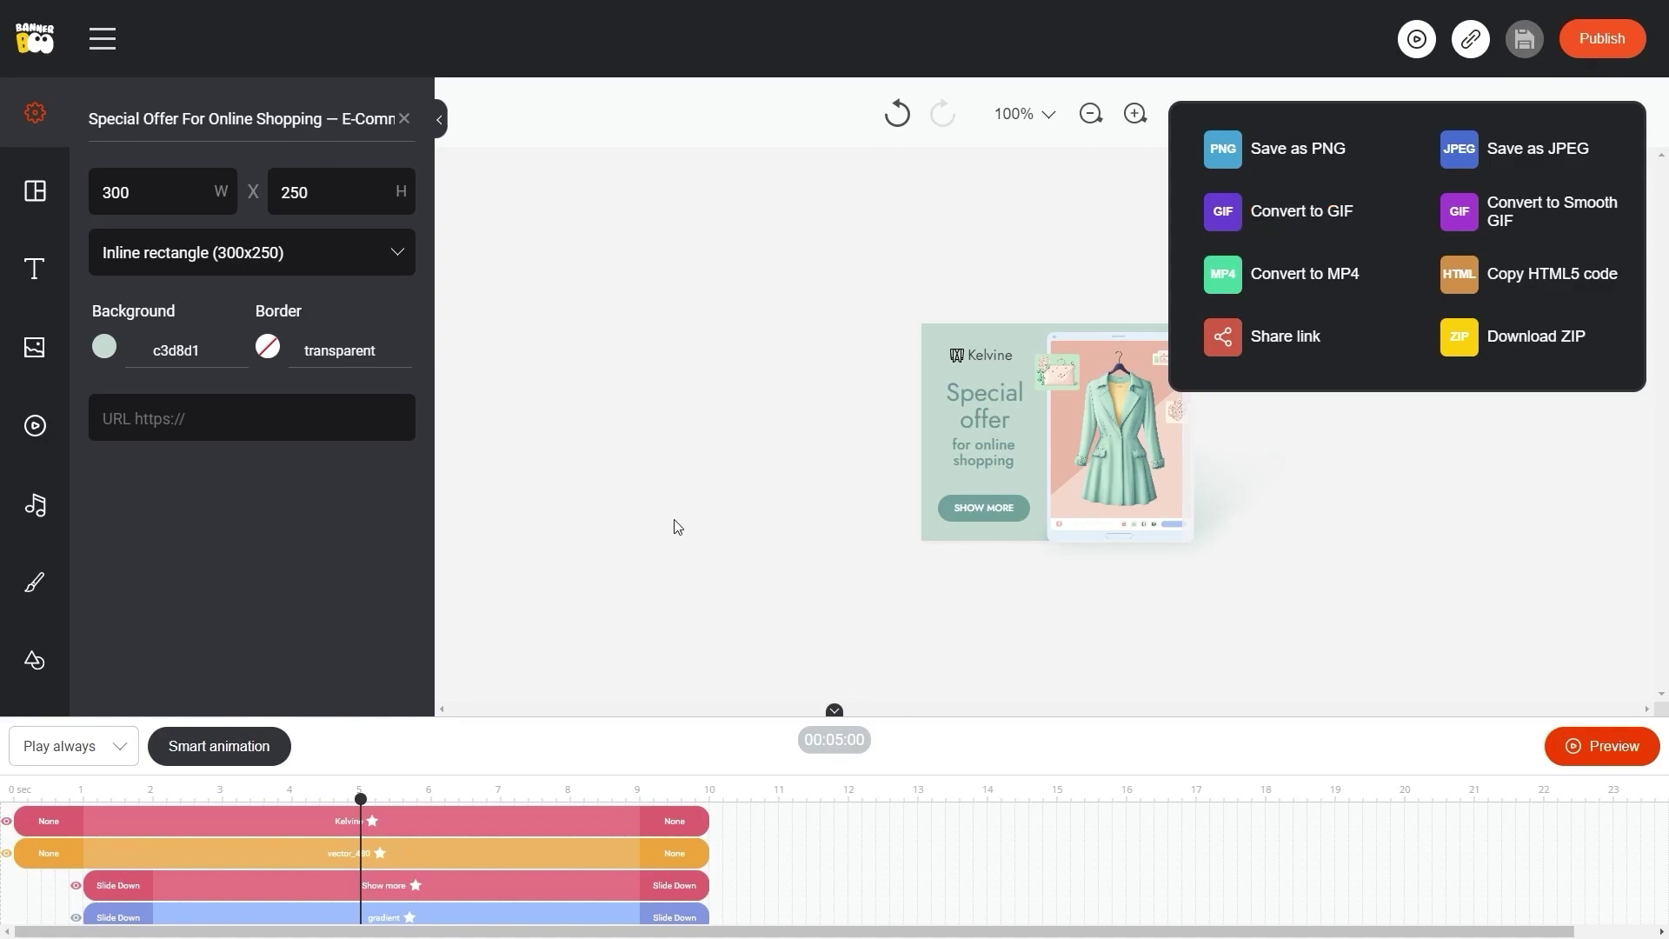
Step: Close the export list and scrub the timeline through 6, 4.8 and 4 s, stopping at 3 s
left_click(591, 571)
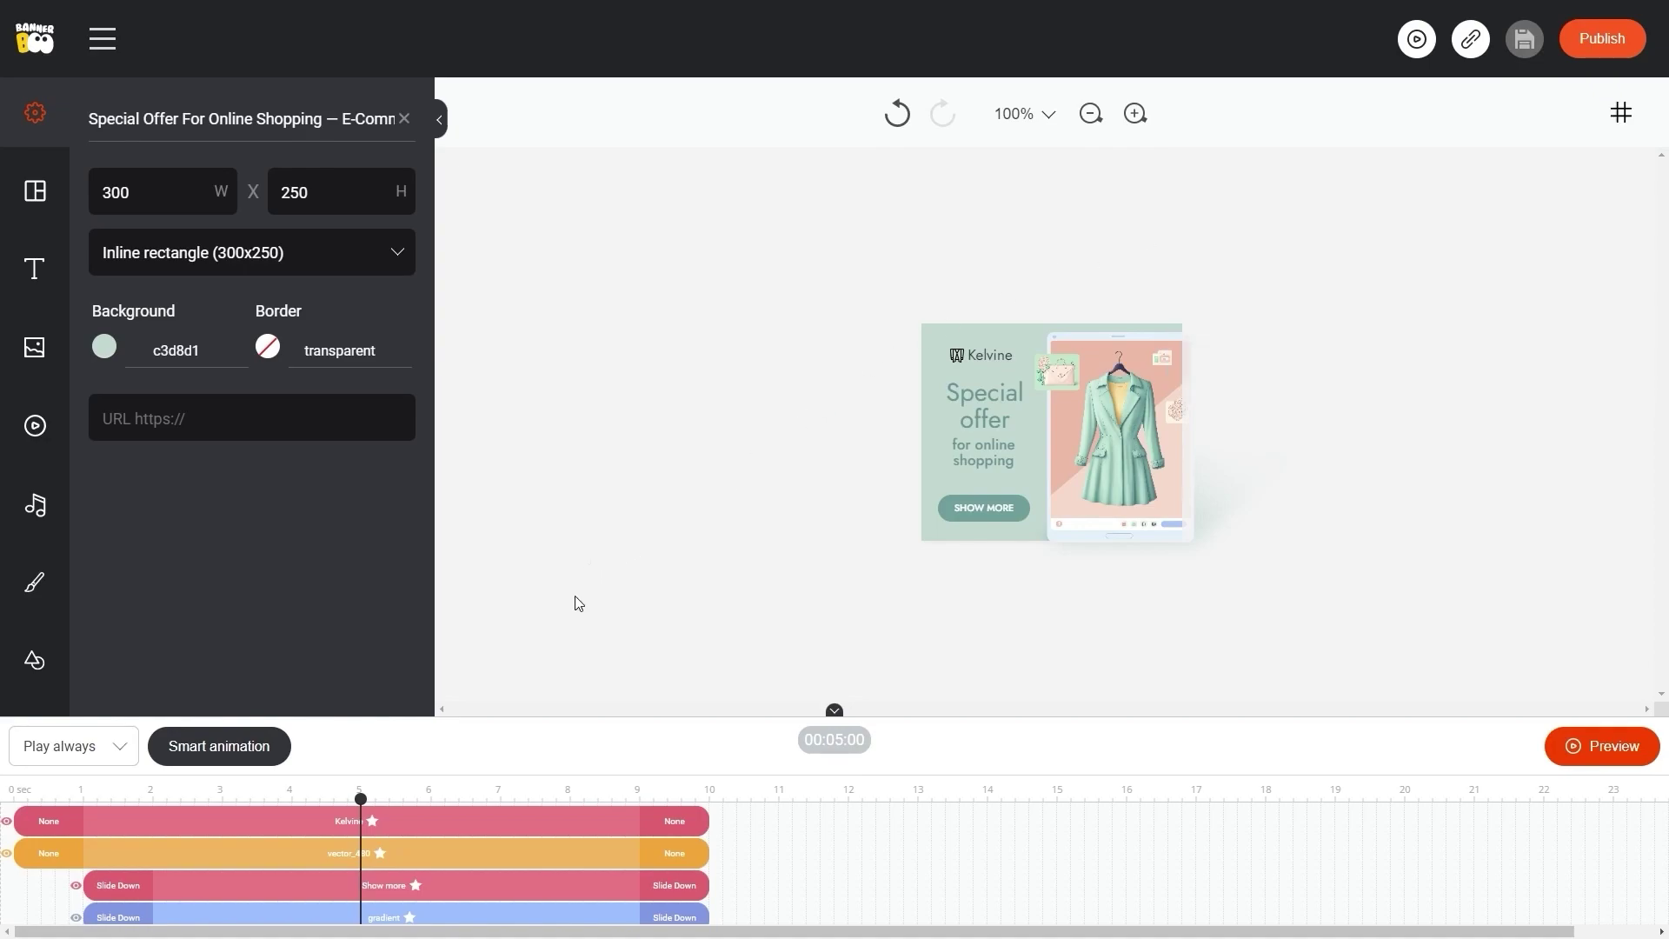
left_click(431, 800)
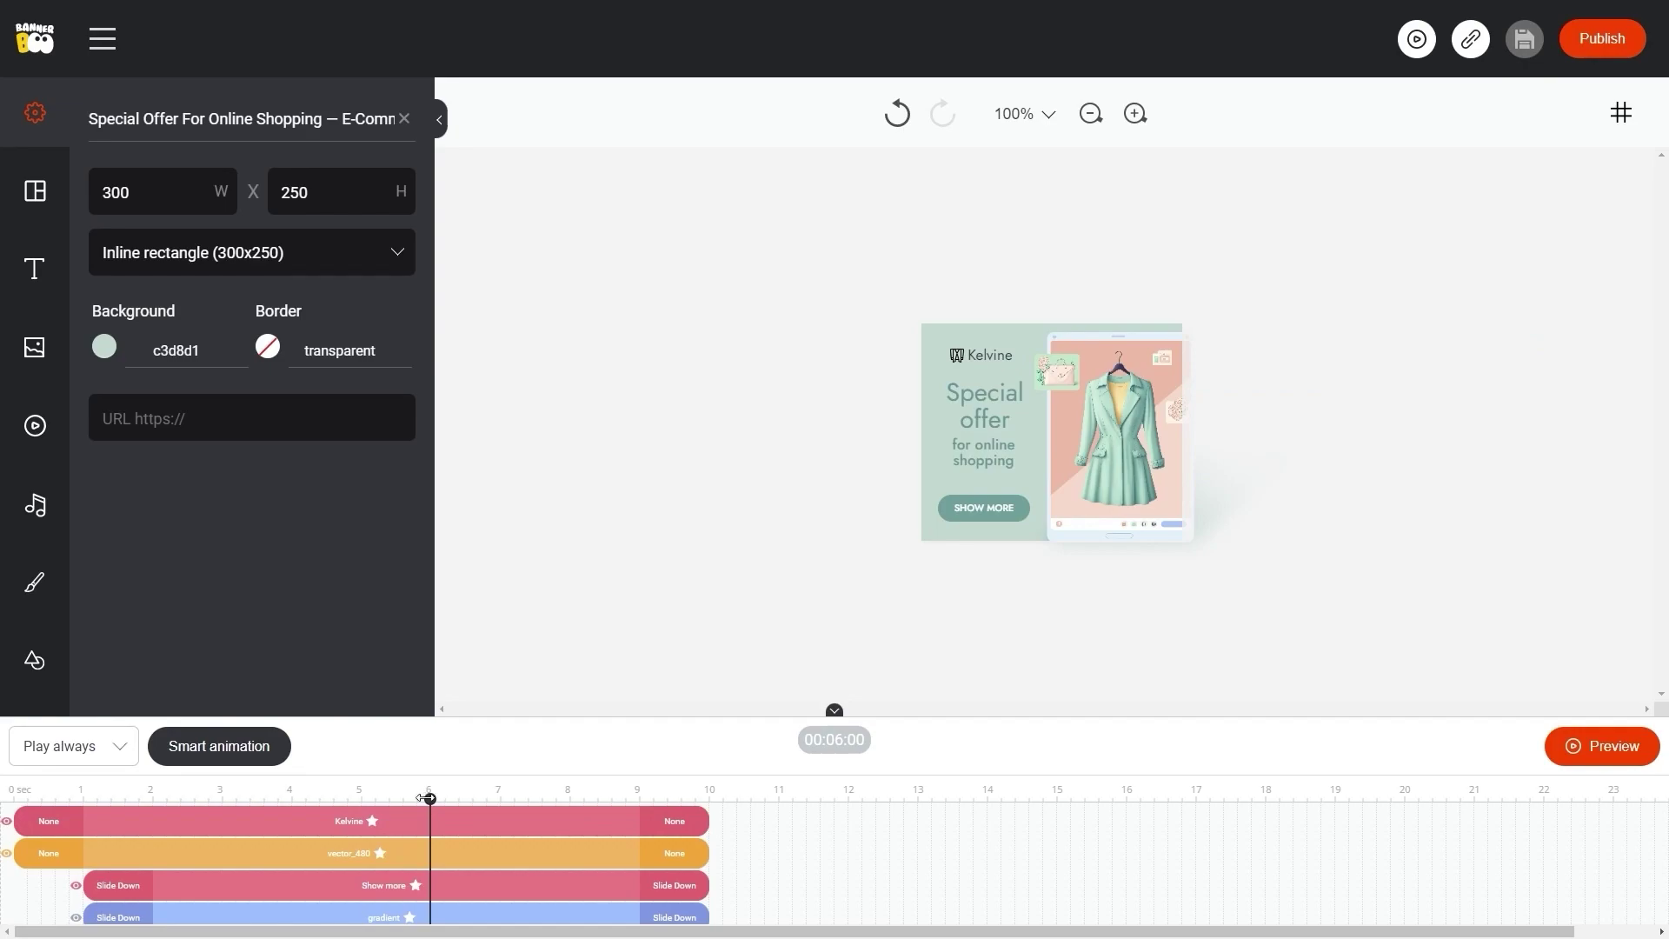
left_click(349, 796)
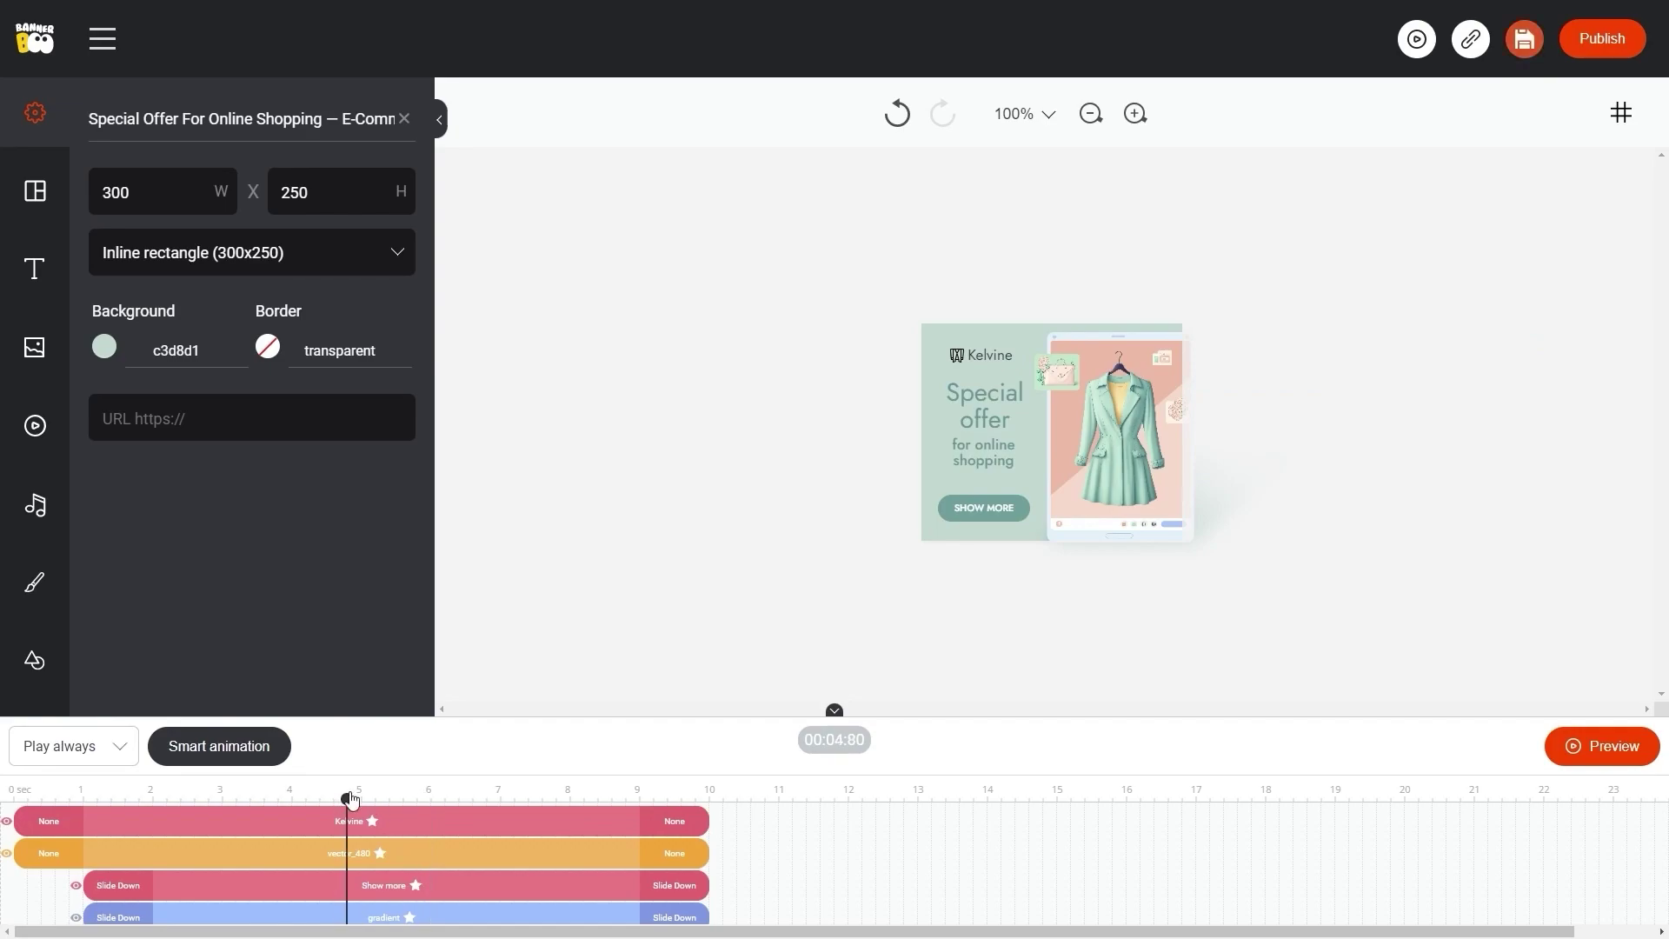
left_click(432, 800)
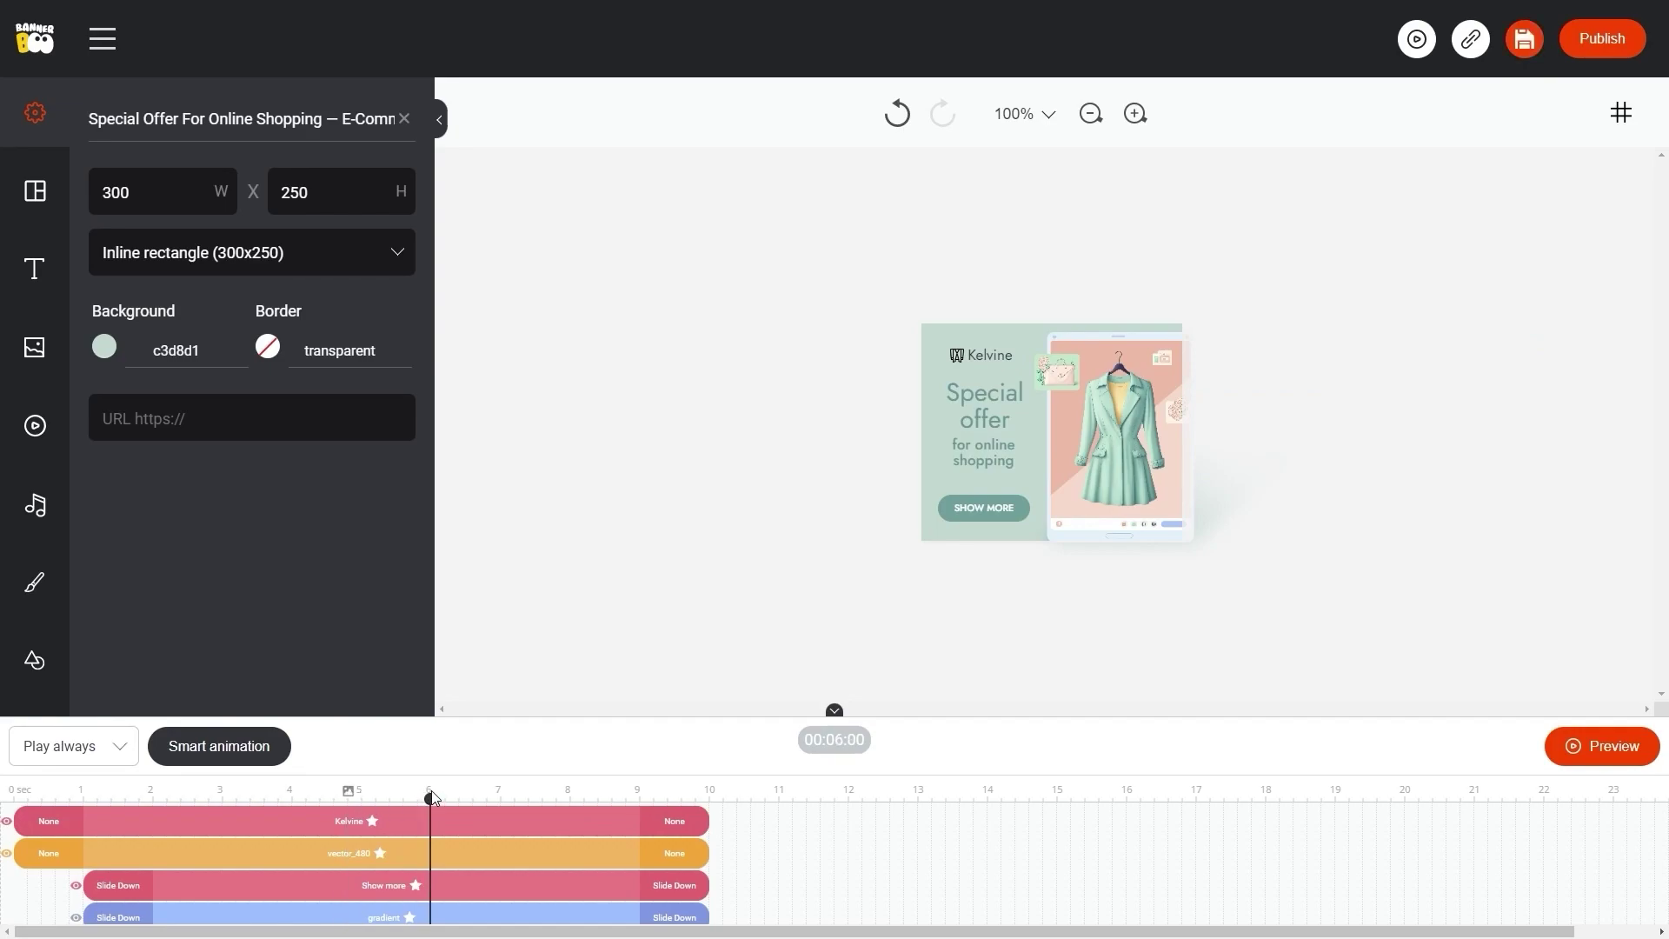
left_click(224, 796)
left_click(293, 795)
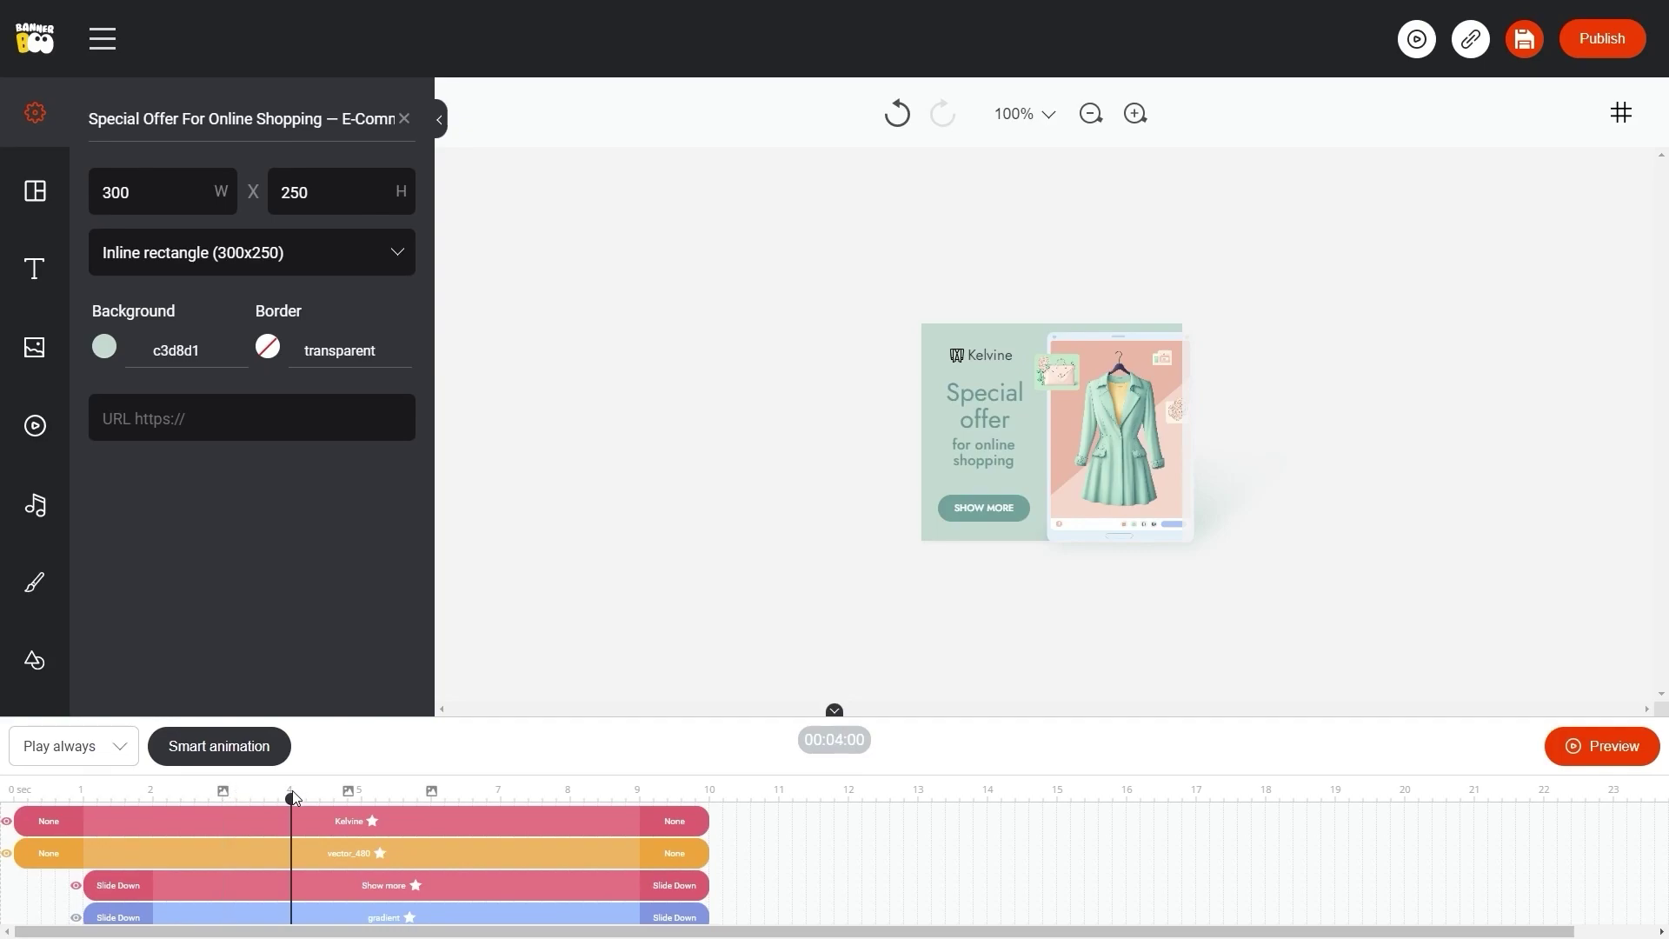
left_click(433, 795)
left_click(348, 794)
left_click(293, 791)
left_click(223, 791)
Step: Set the GIF export quality to 75% (loop 0, 15 FPS) and close the GIF settings
left_click(1603, 38)
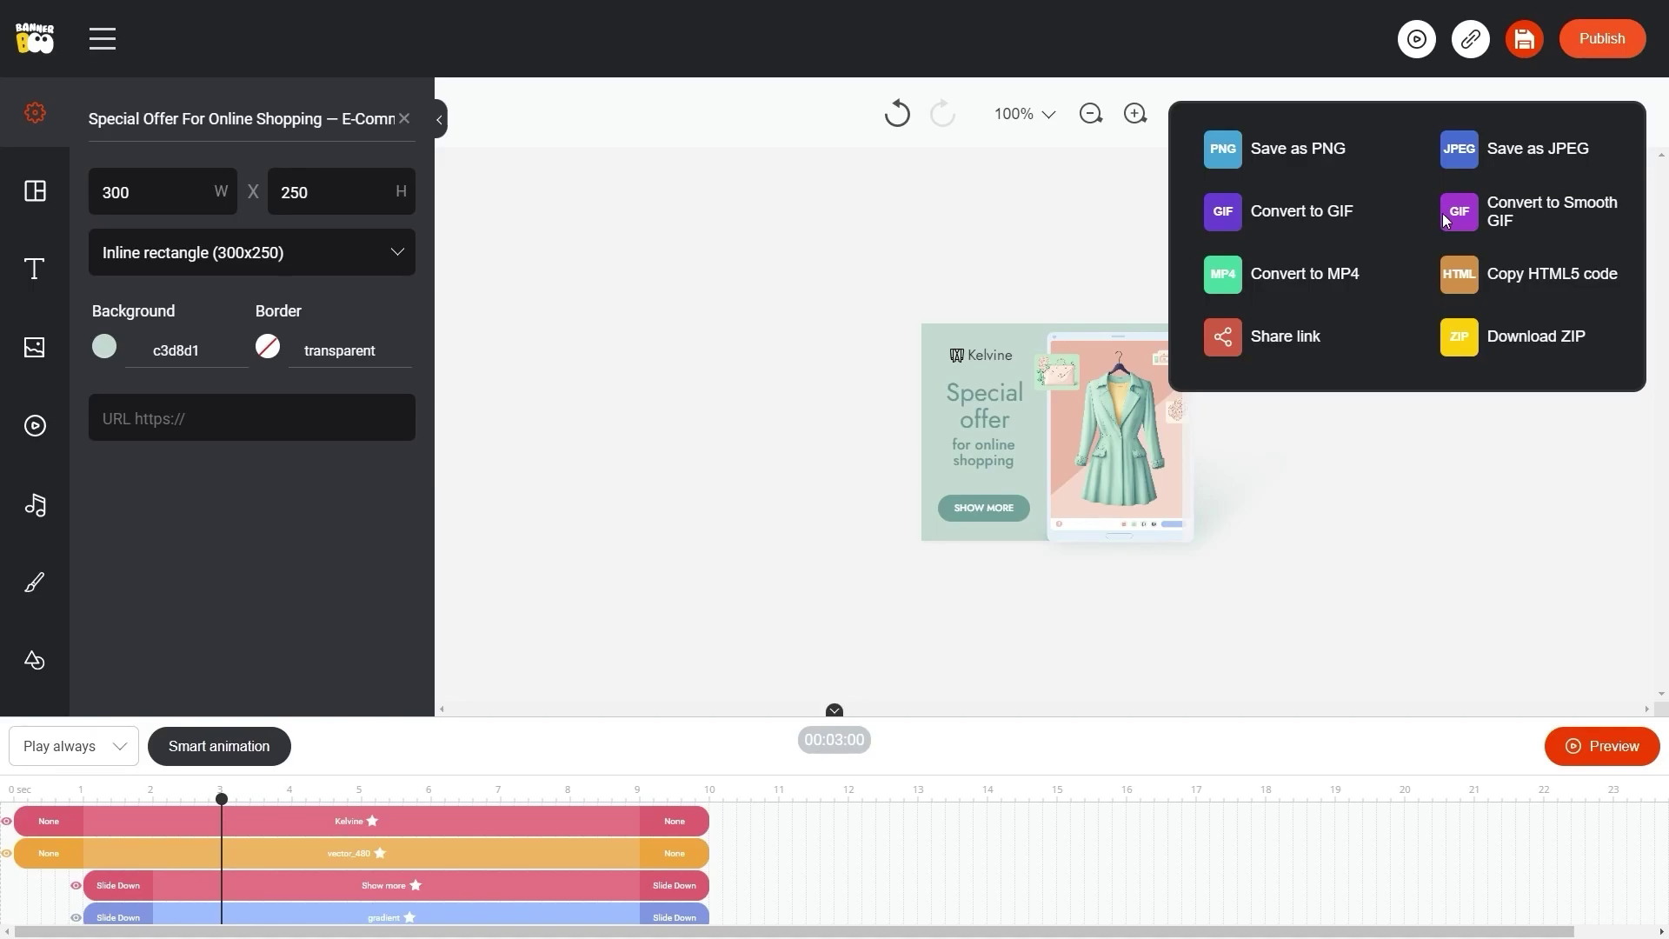
left_click(1473, 213)
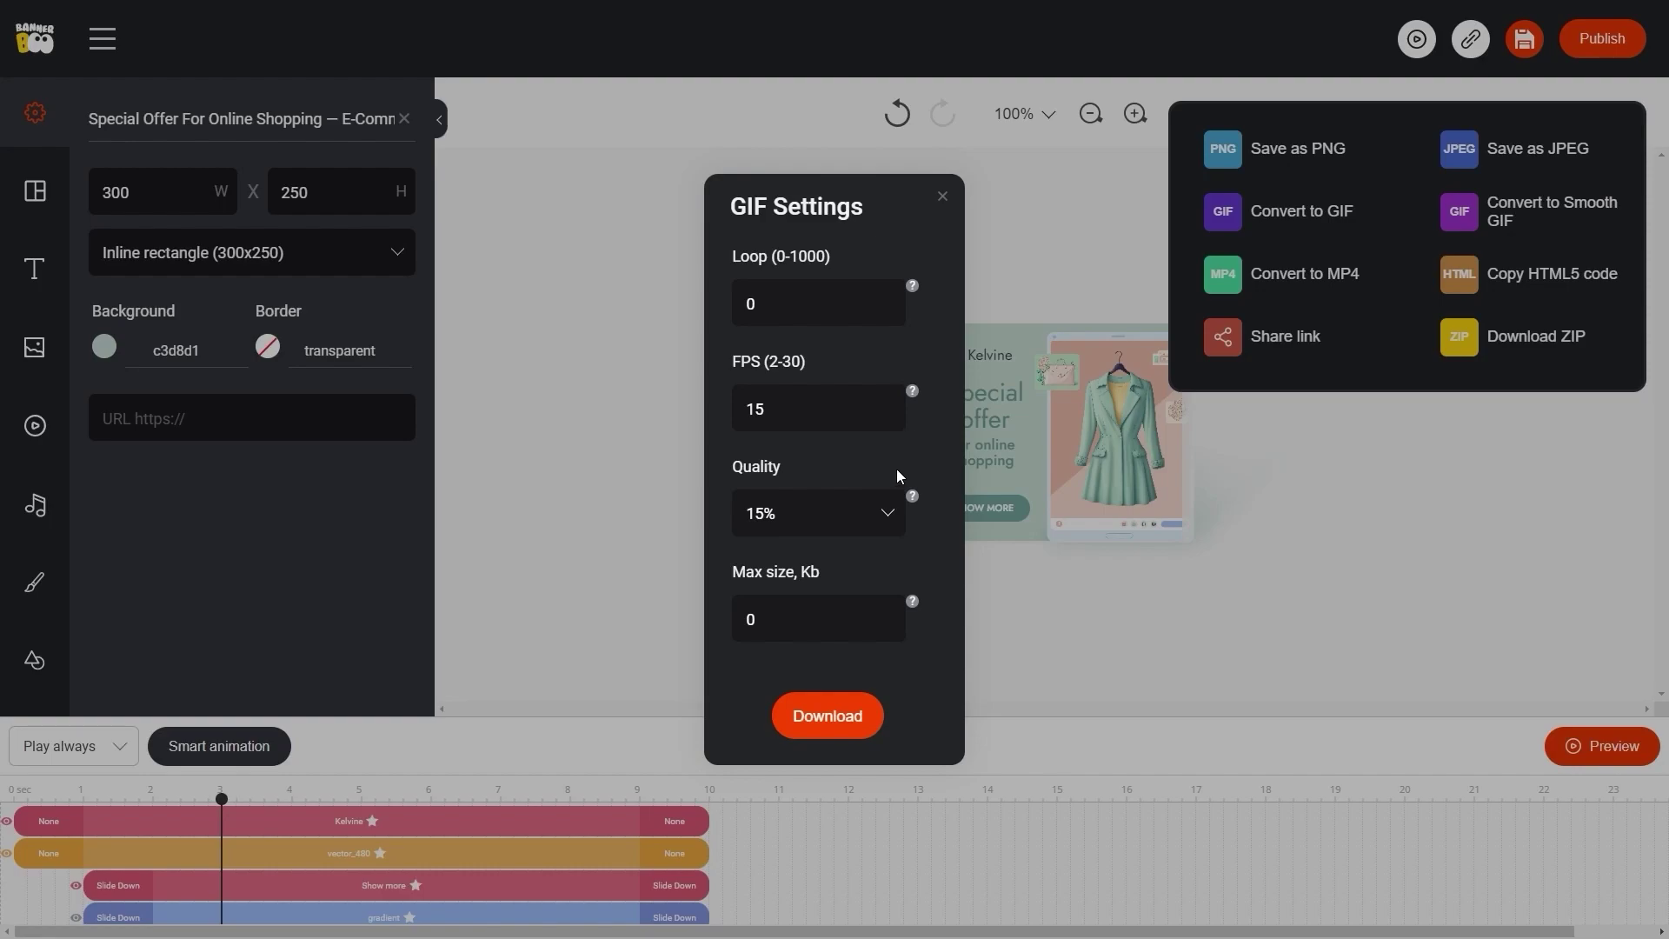
left_click(888, 516)
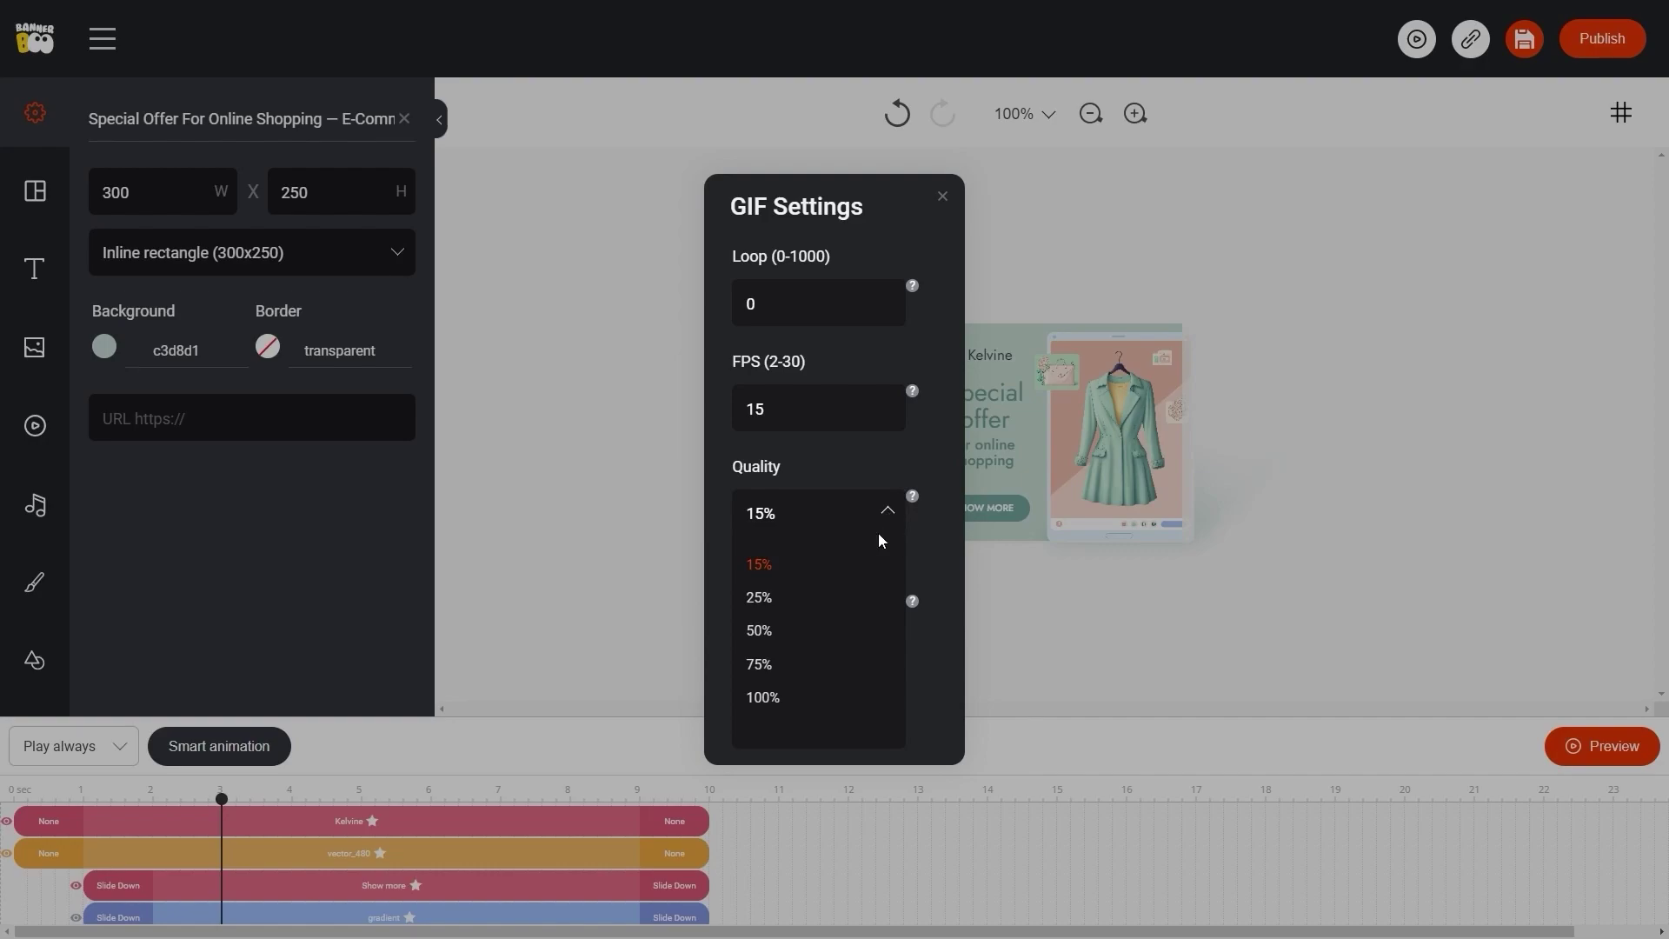
left_click(773, 669)
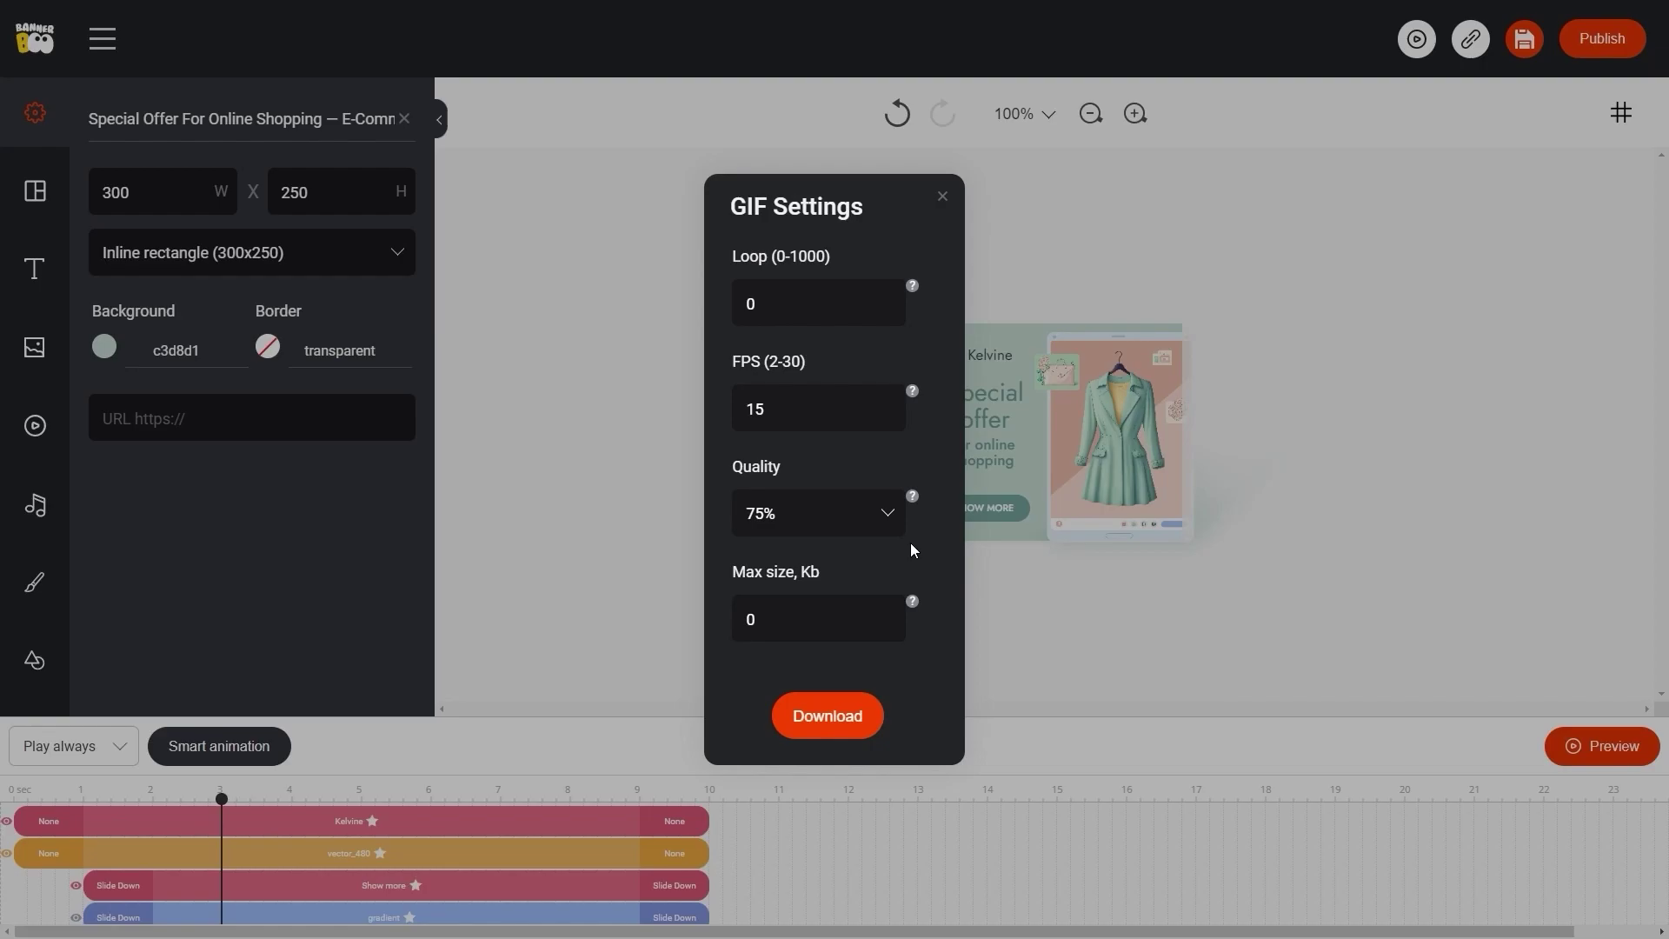
left_click(938, 191)
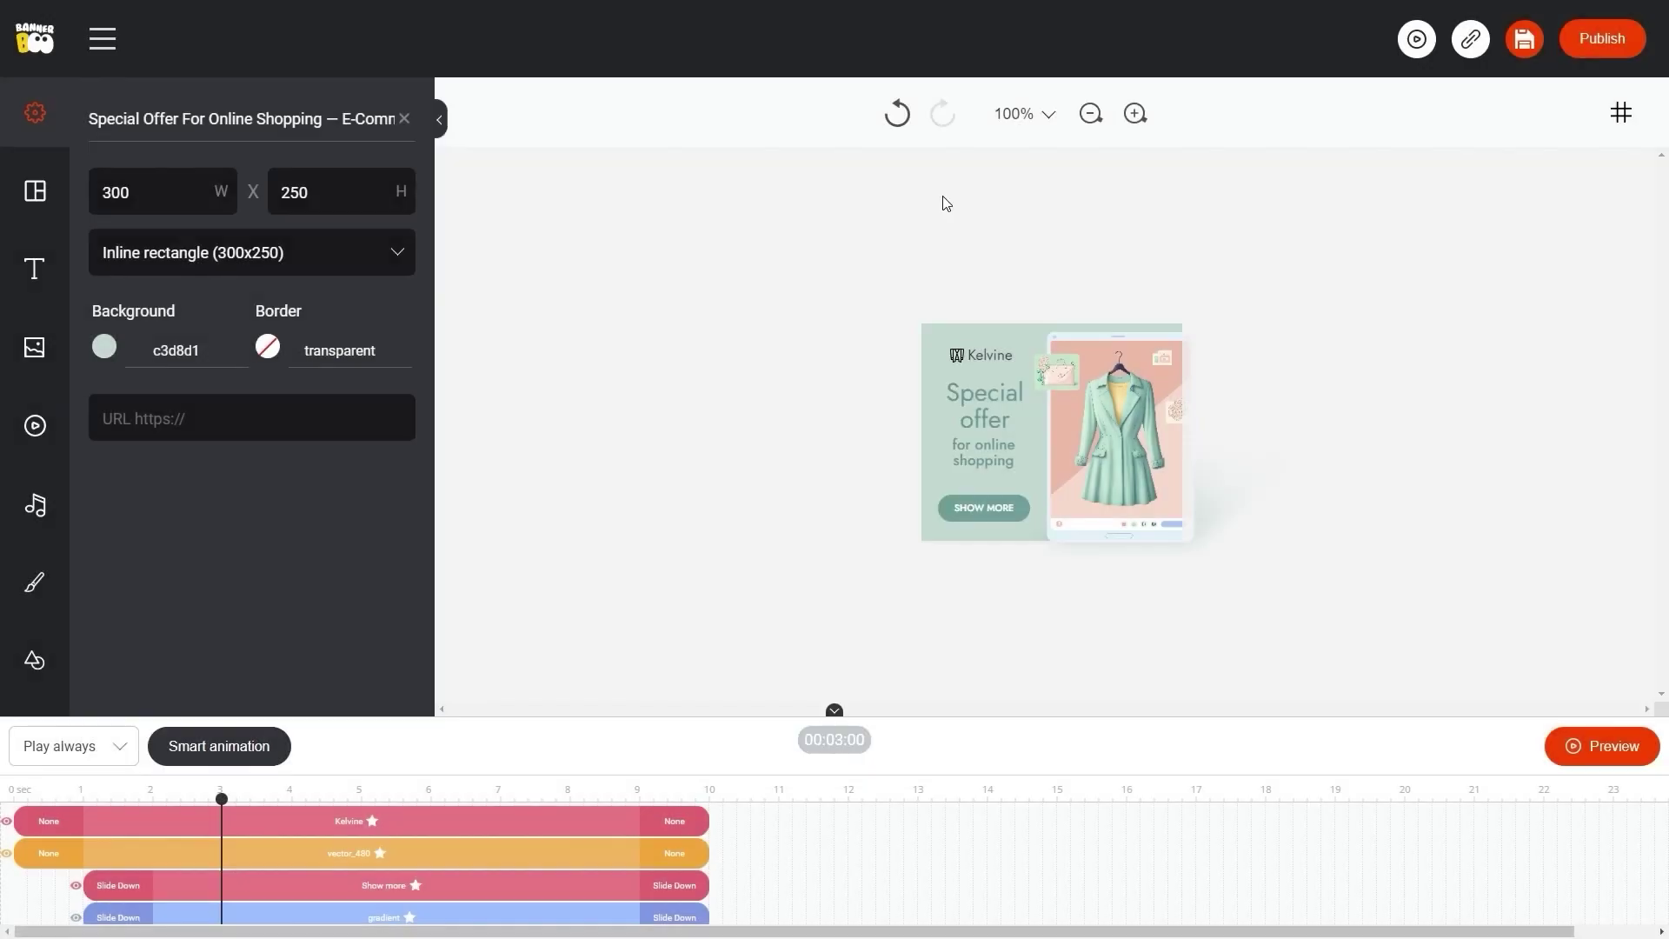
Step: Generate the HTML5 embed code as Animated HTML5 with a blank target window
left_click(1613, 54)
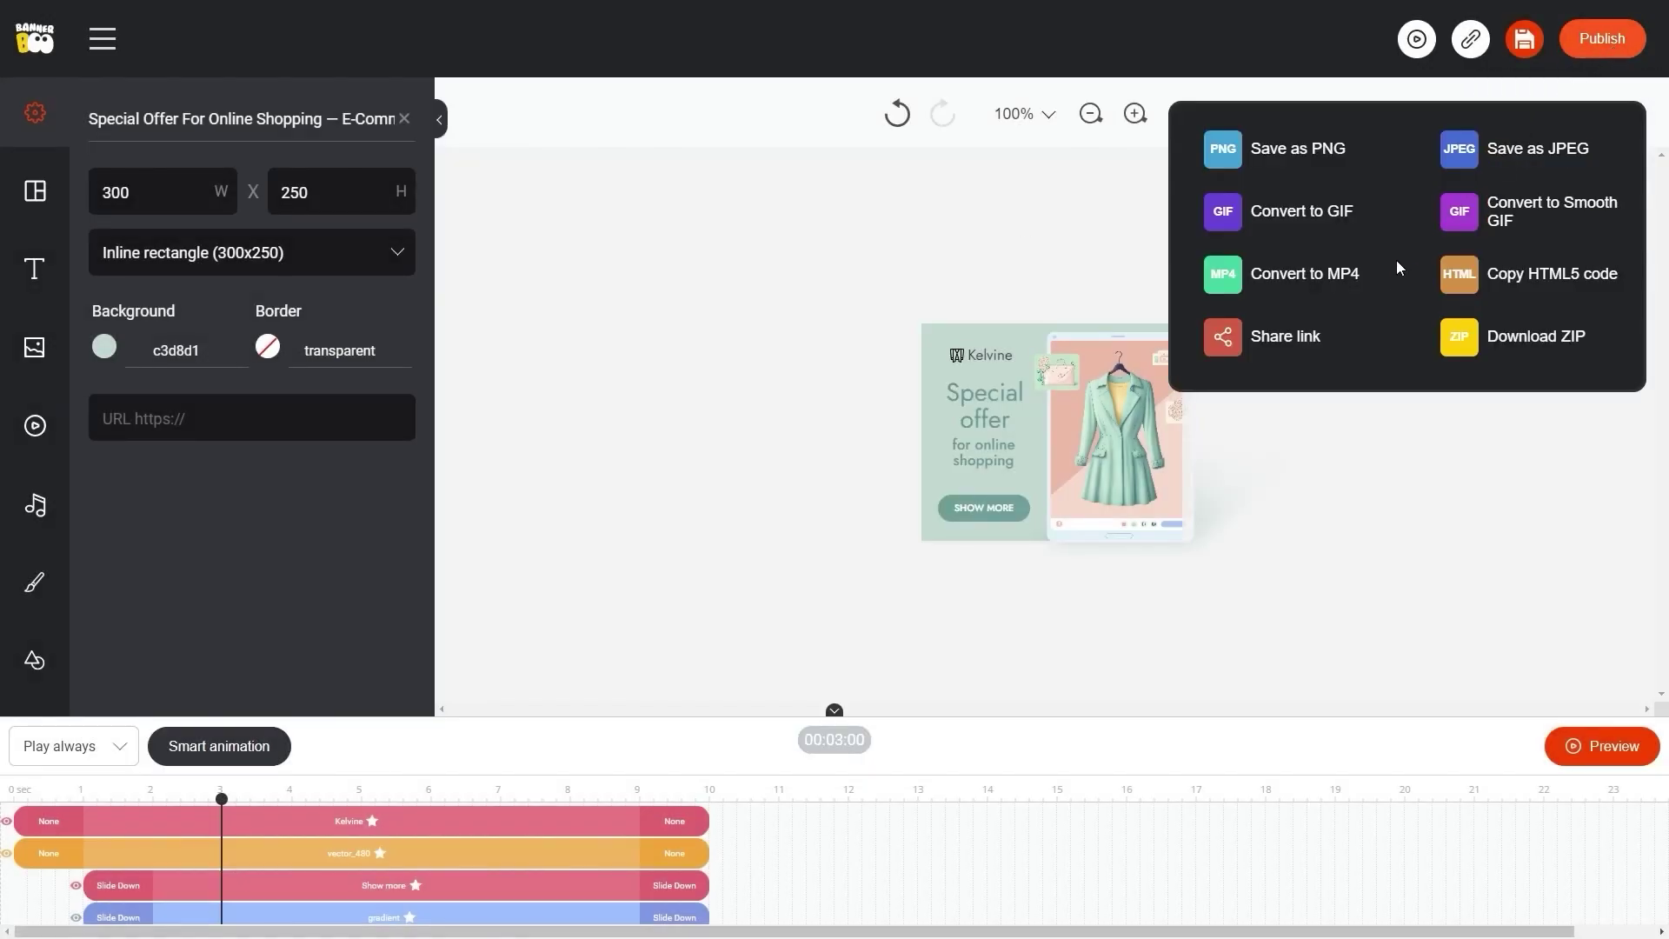
left_click(1512, 281)
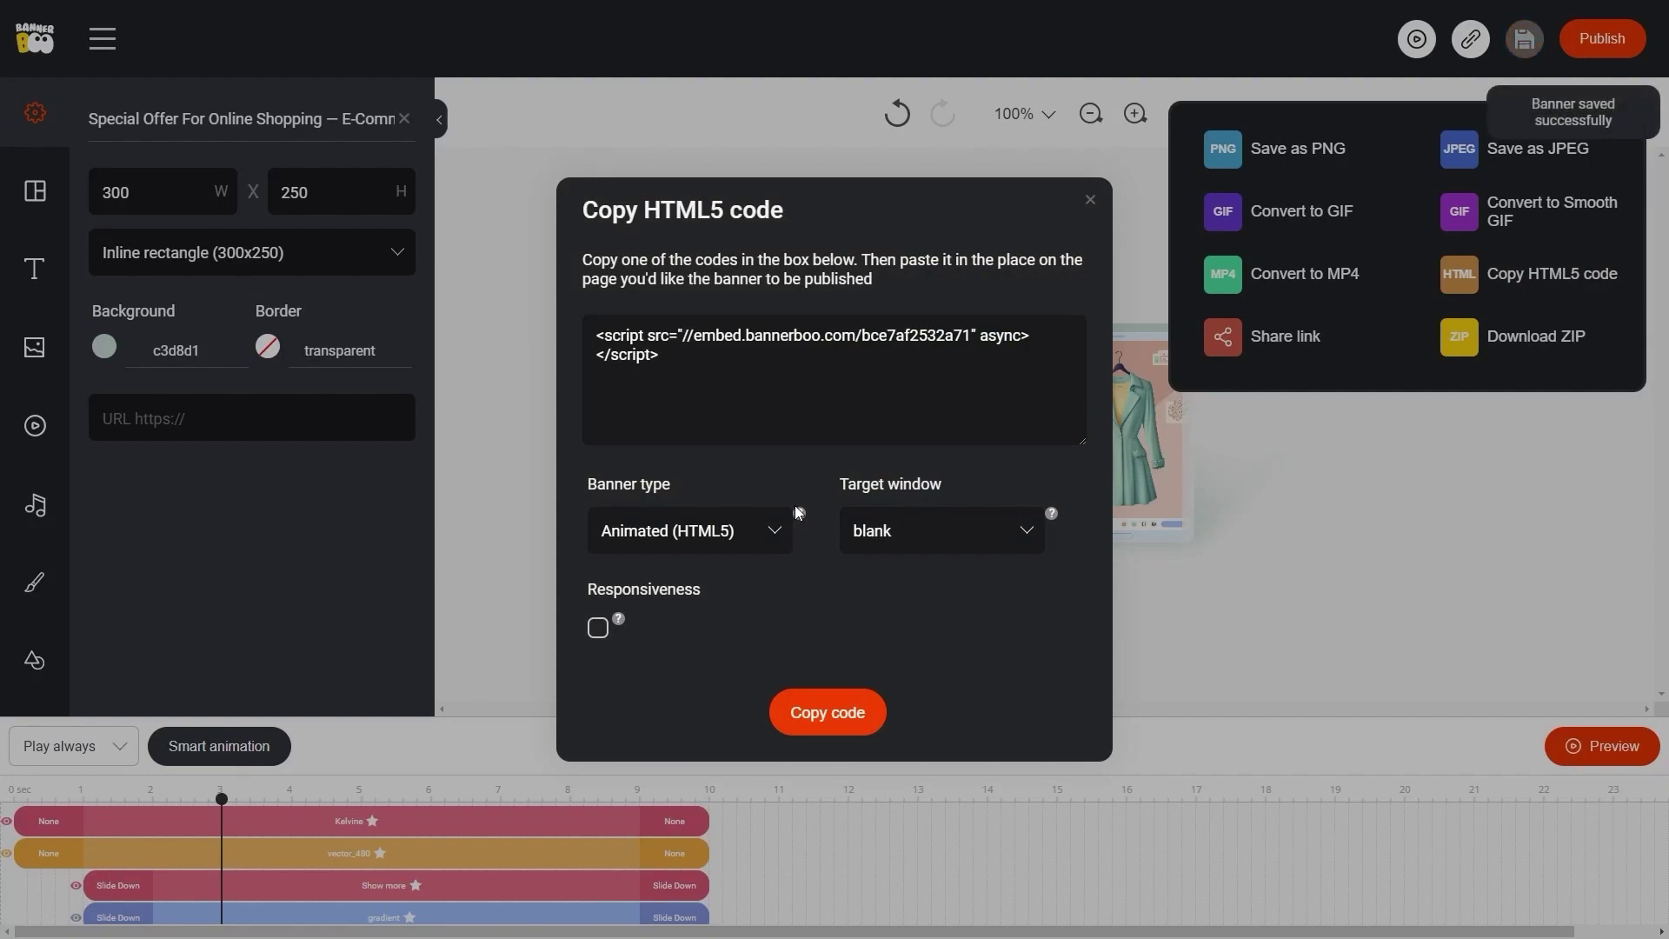
left_click(772, 544)
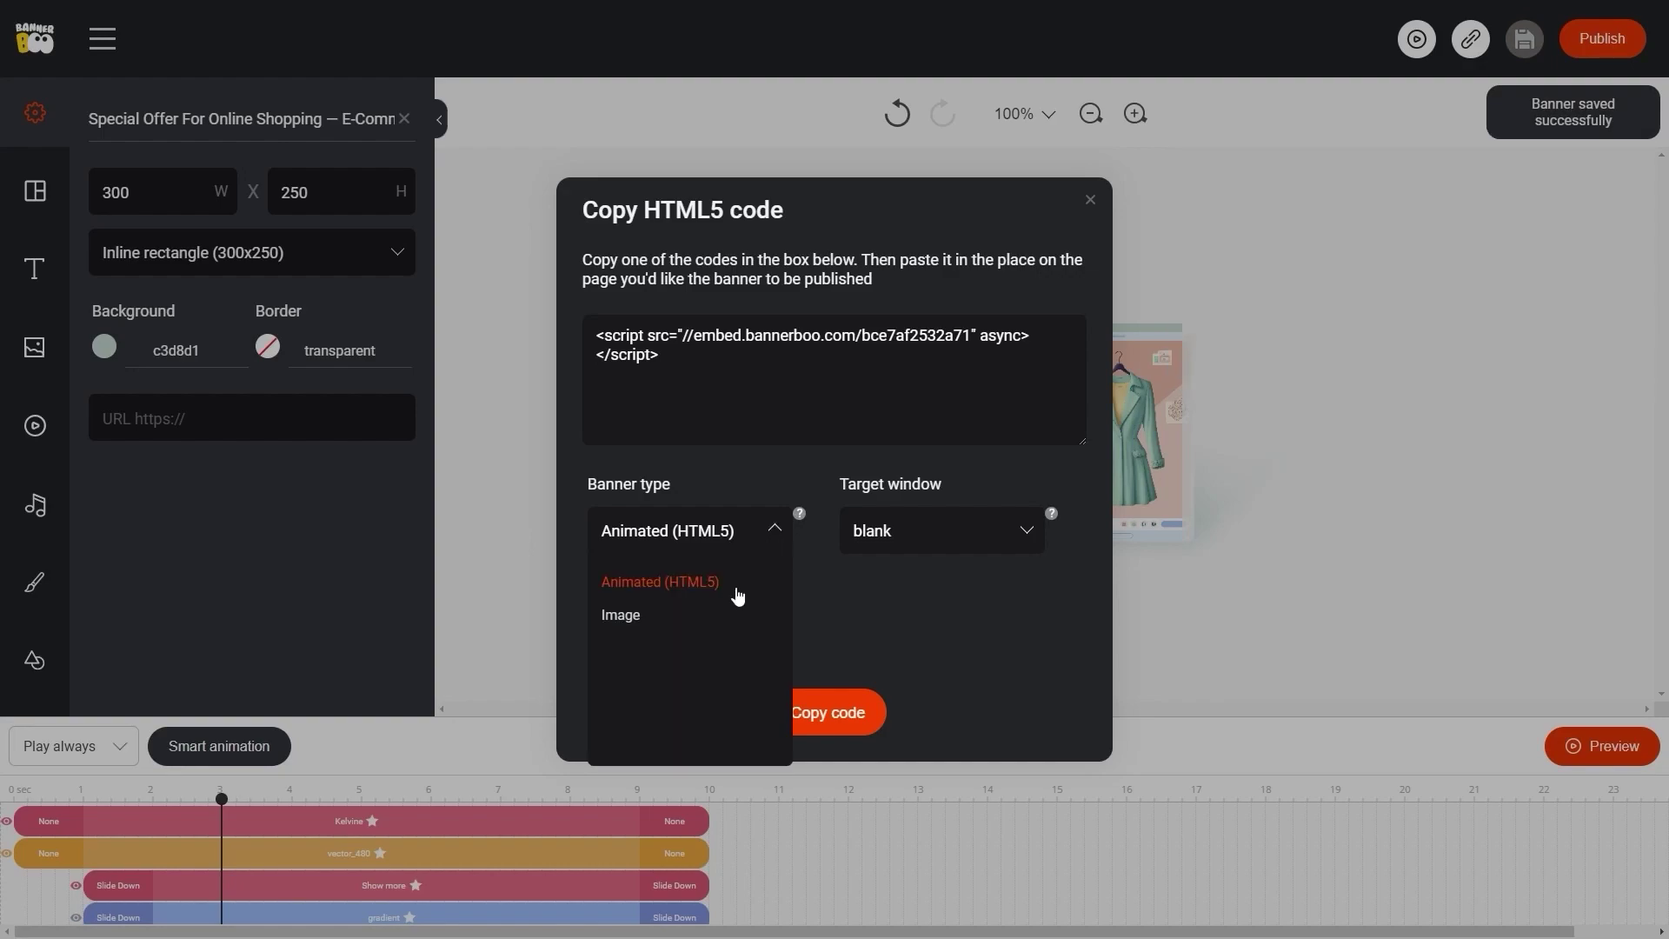
left_click(1032, 537)
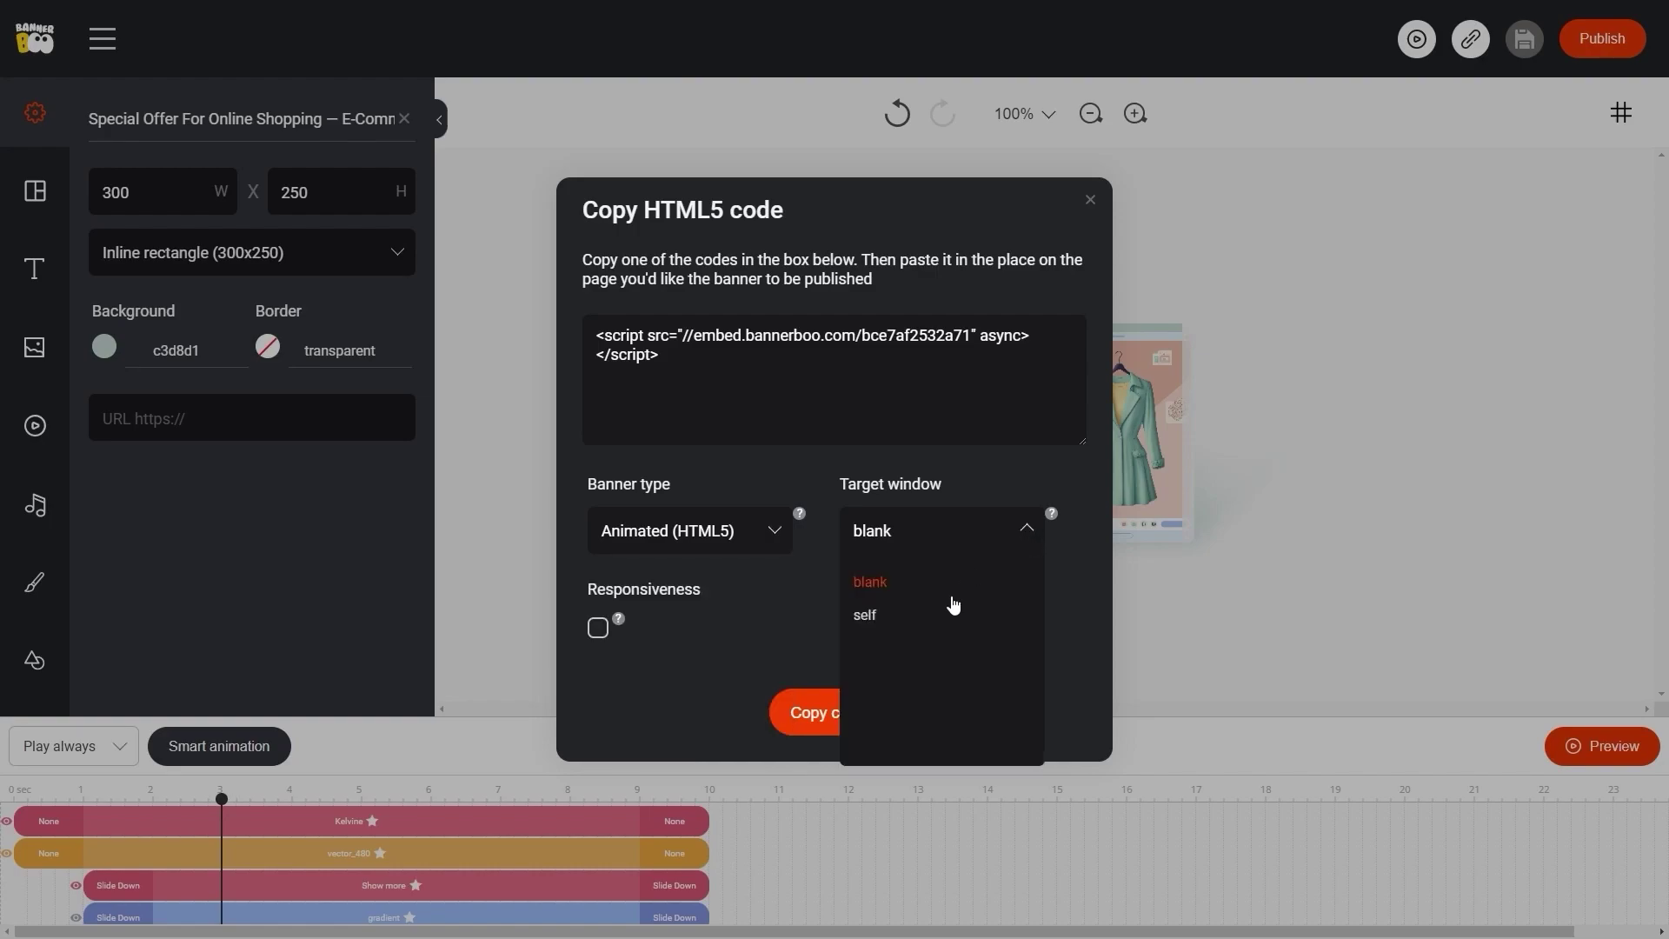
left_click(709, 595)
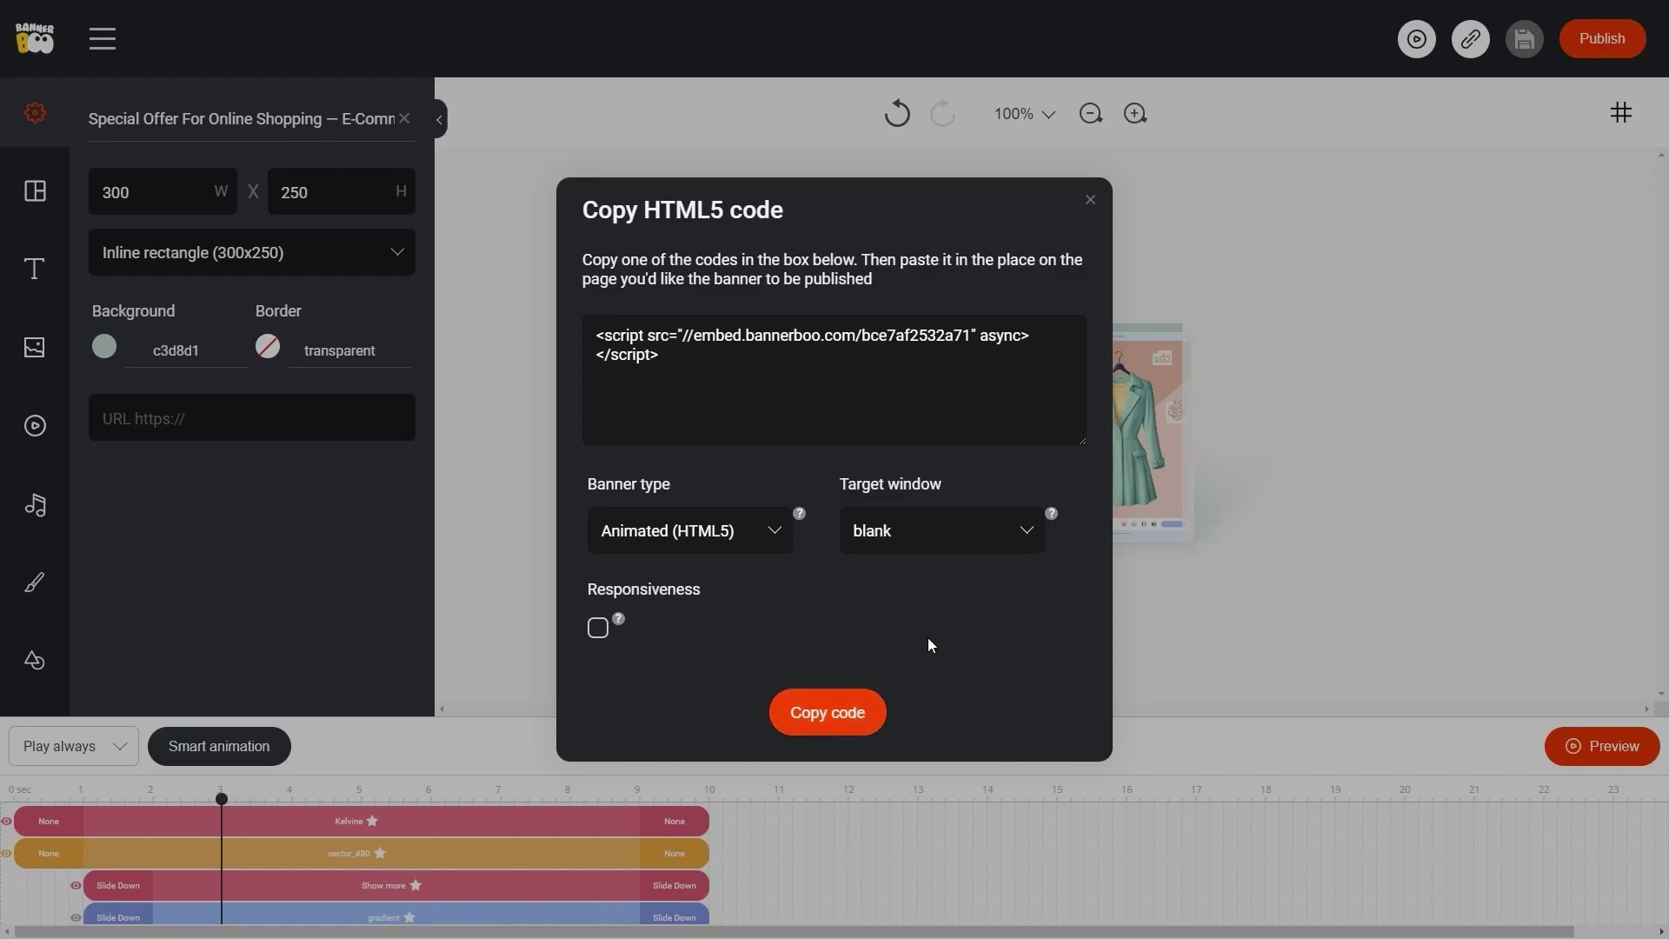
Step: Close the HTML5 code window, copy the banner's share link, and close the sharing dialog
left_click(1091, 198)
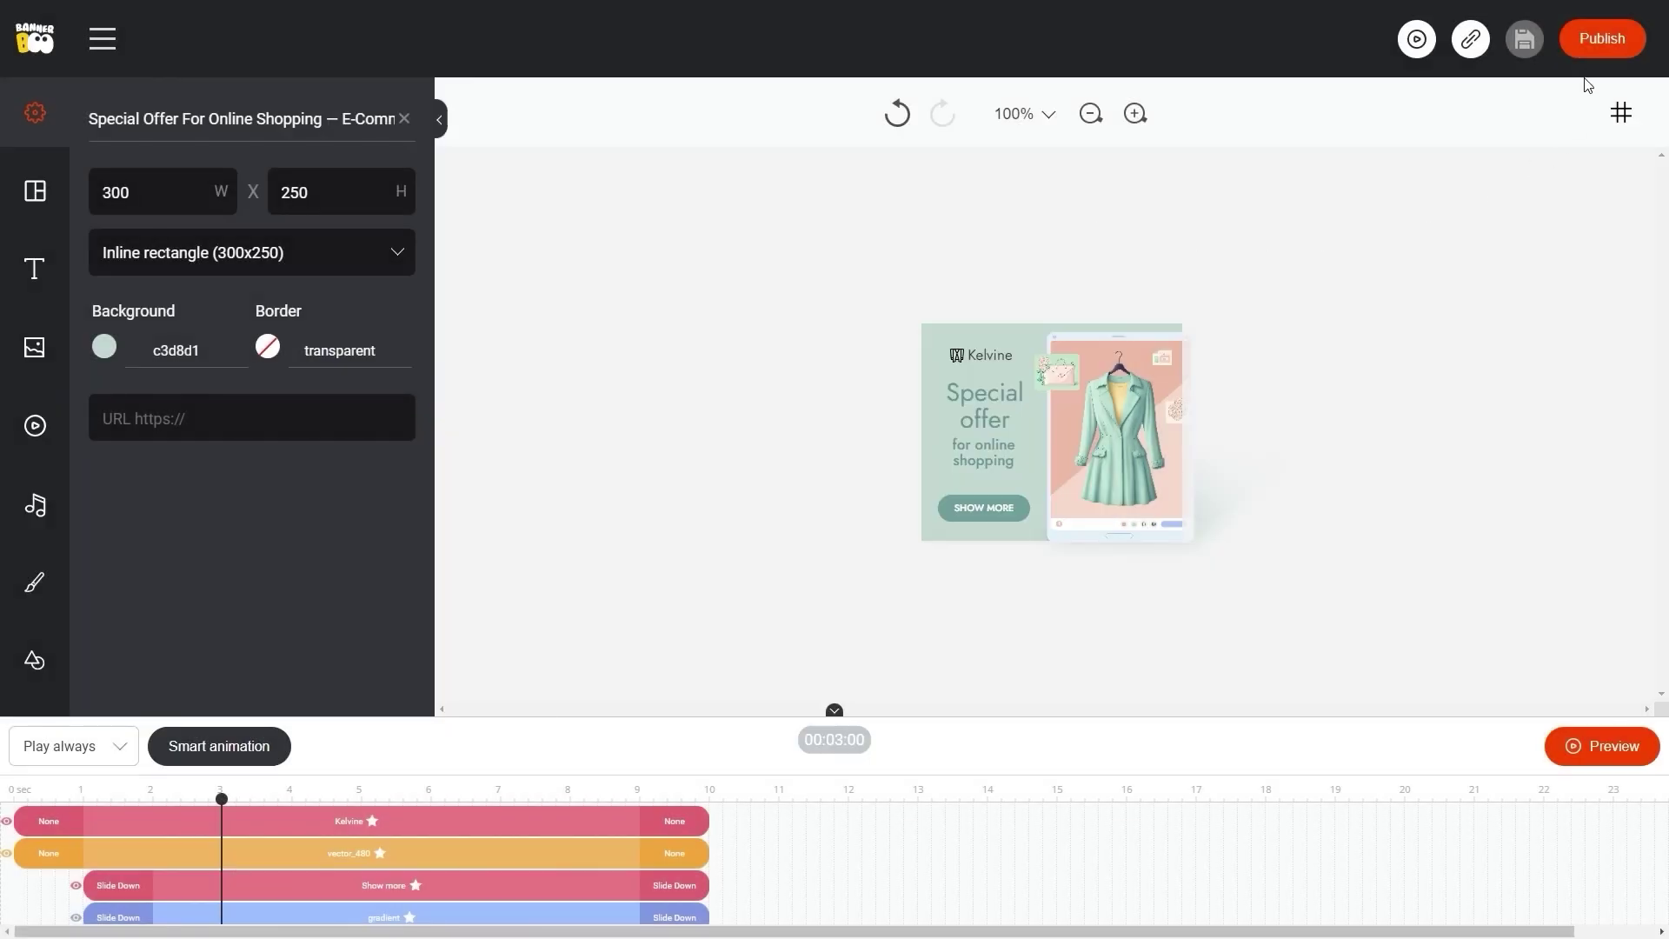
left_click(1589, 53)
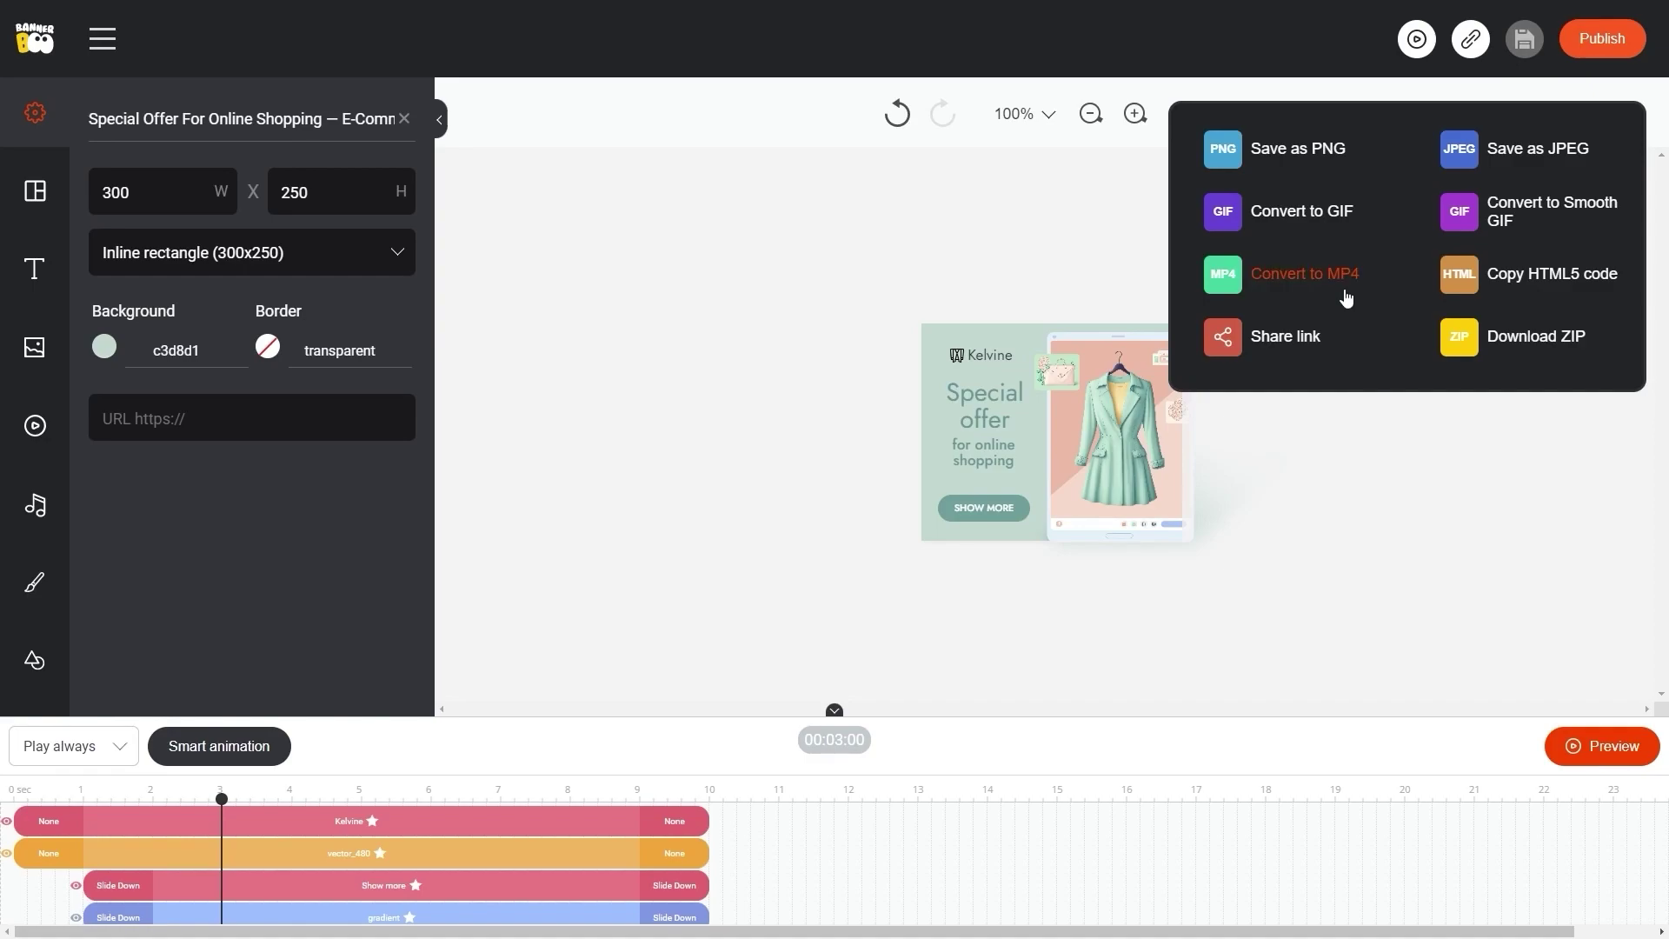
left_click(1278, 341)
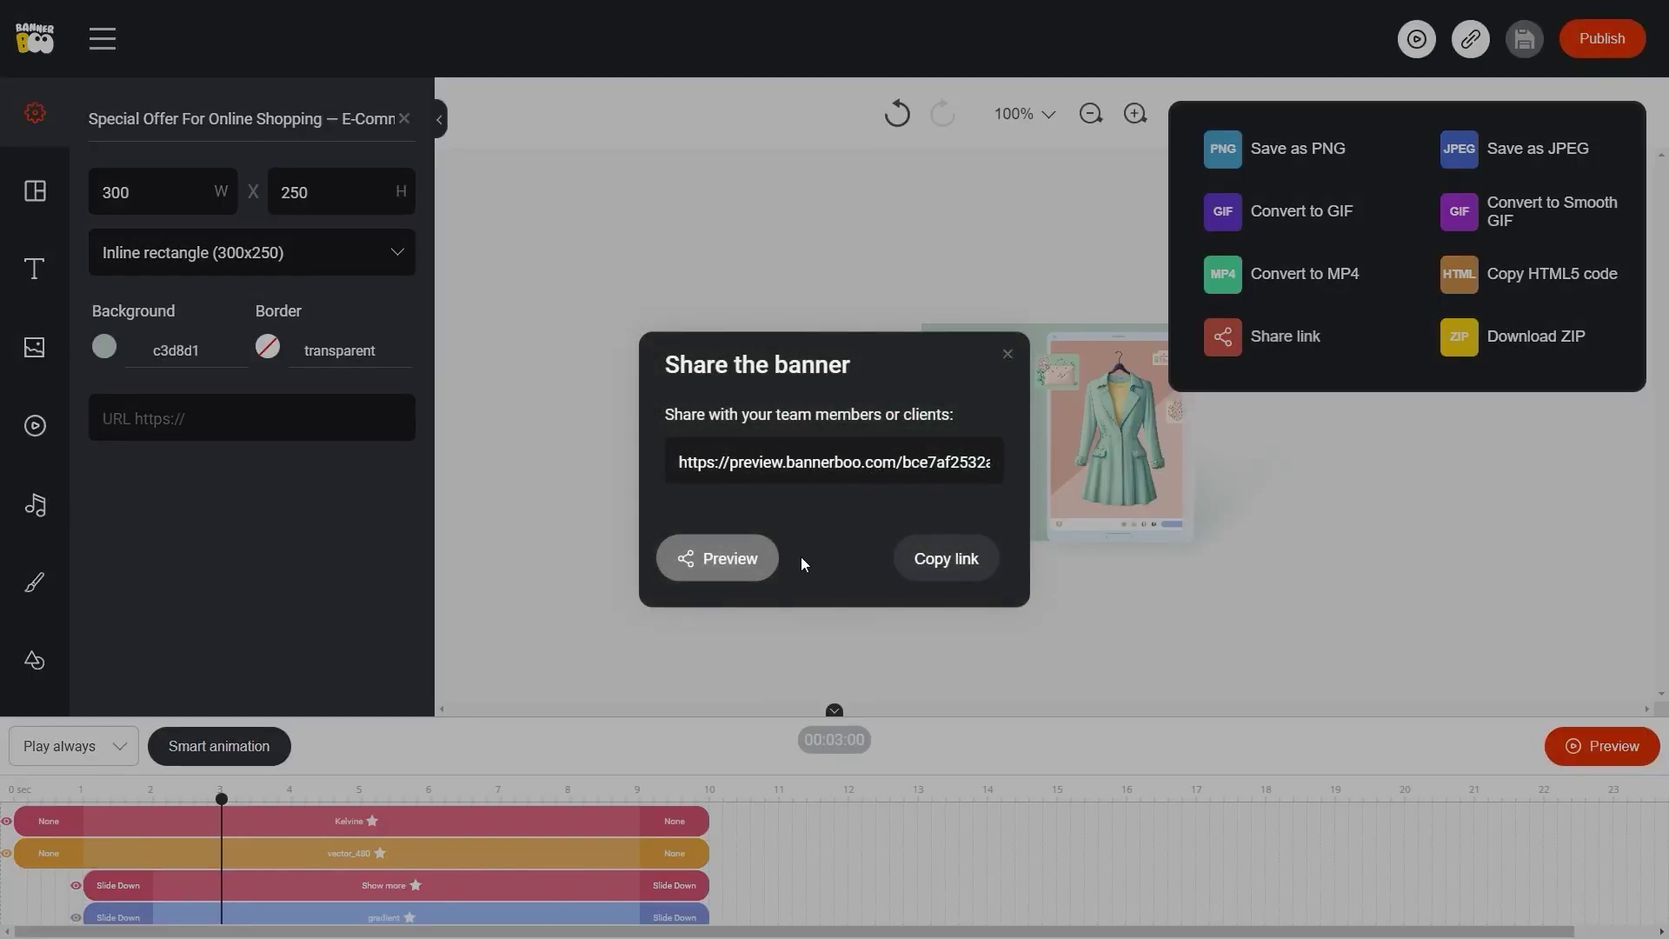
left_click(900, 565)
left_click(1008, 354)
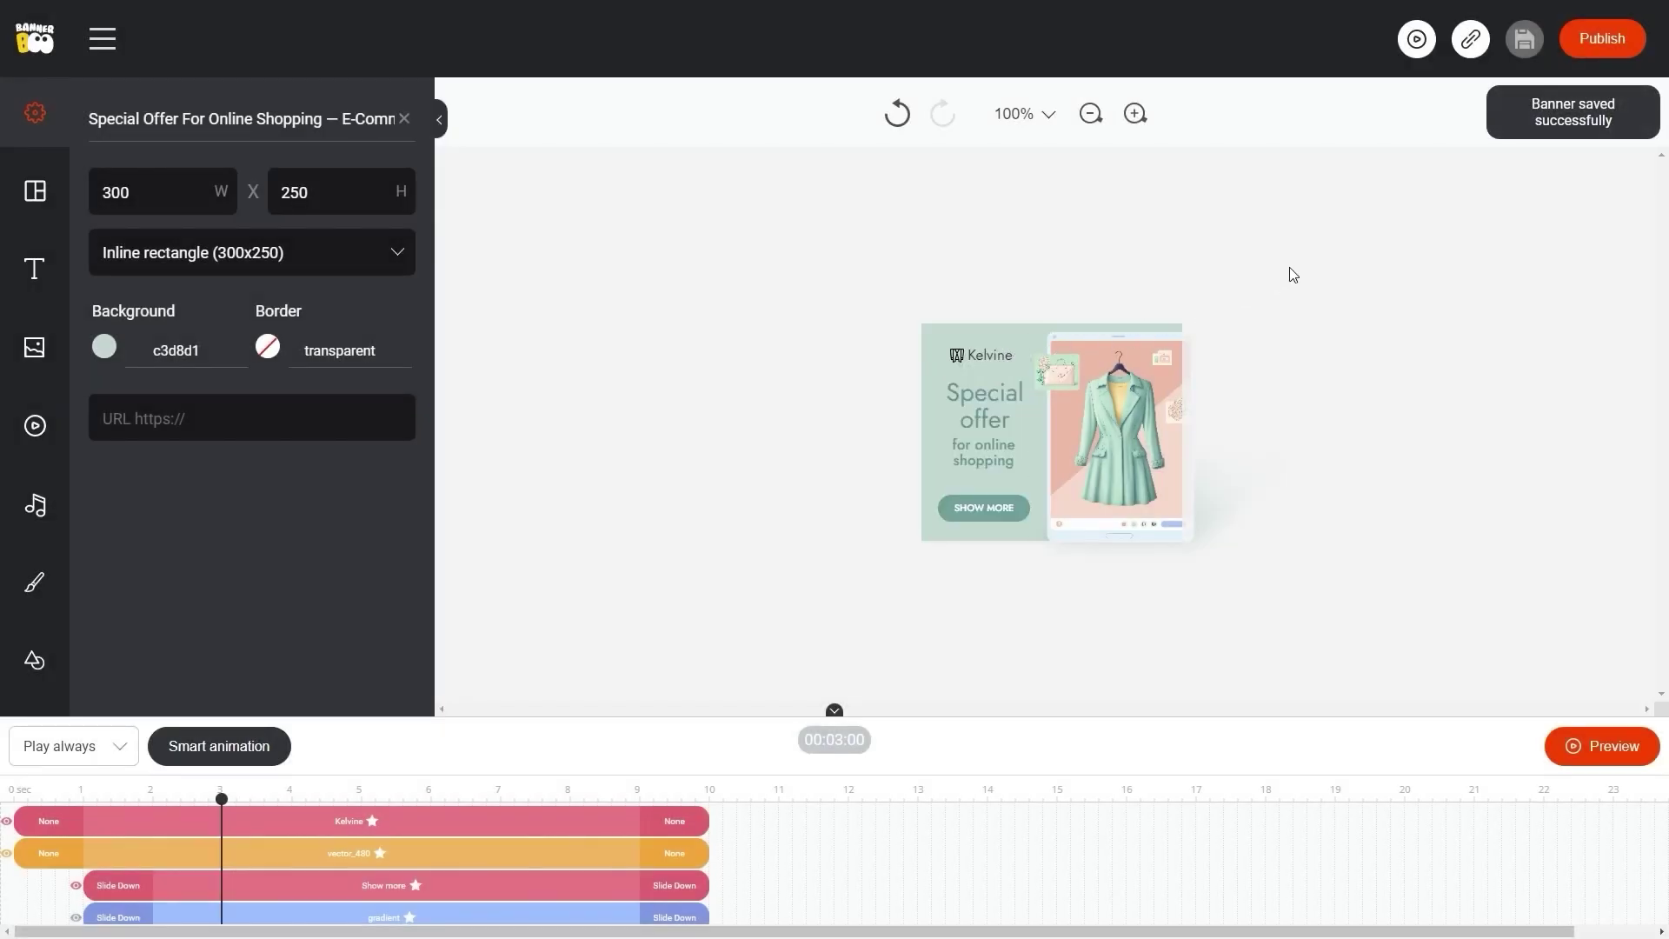
Step: View the banner on its preview page, then return to the editor's export format list
left_click(1465, 49)
left_click(1292, 338)
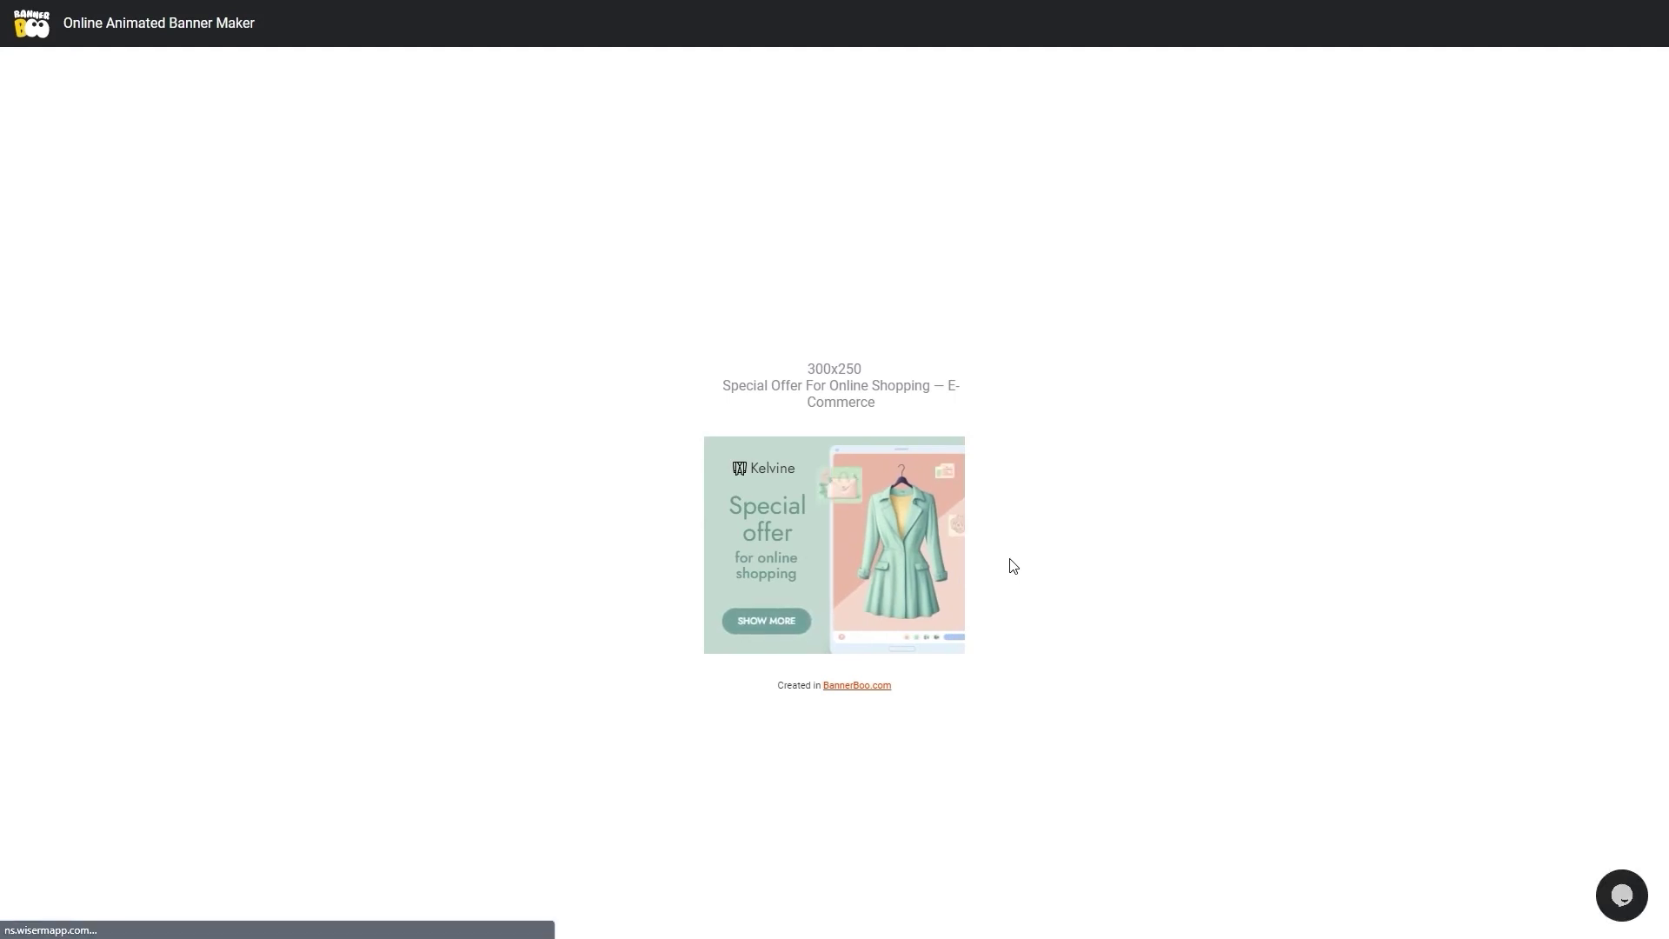
key("ctrl+w")
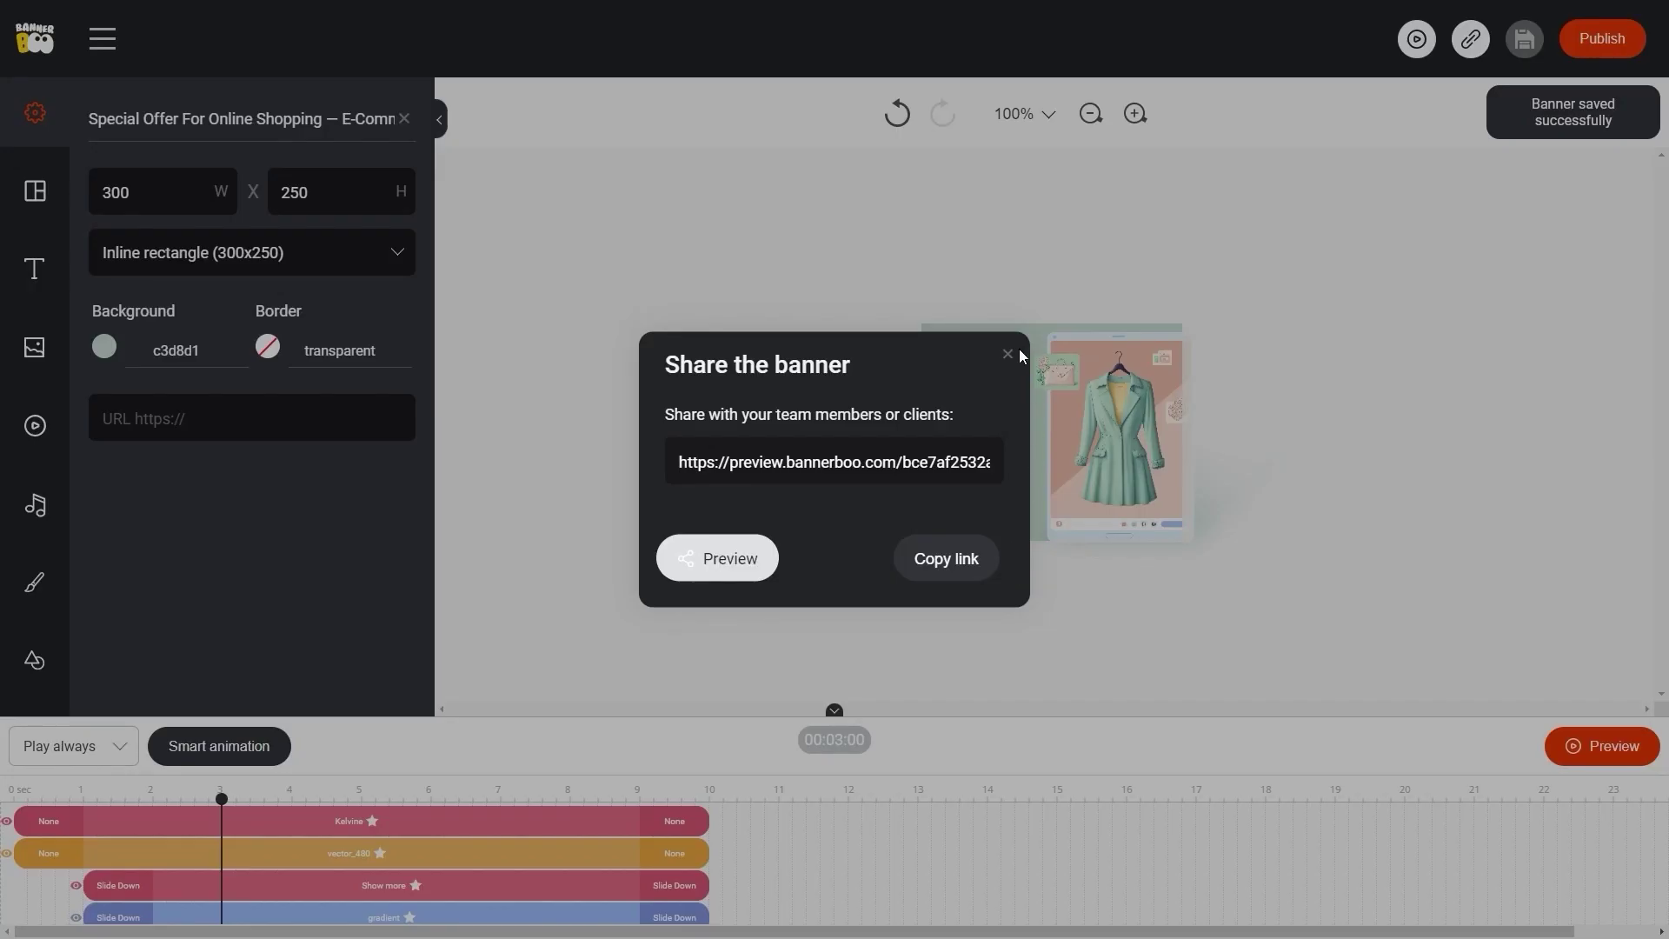
left_click(1011, 352)
left_click(1593, 44)
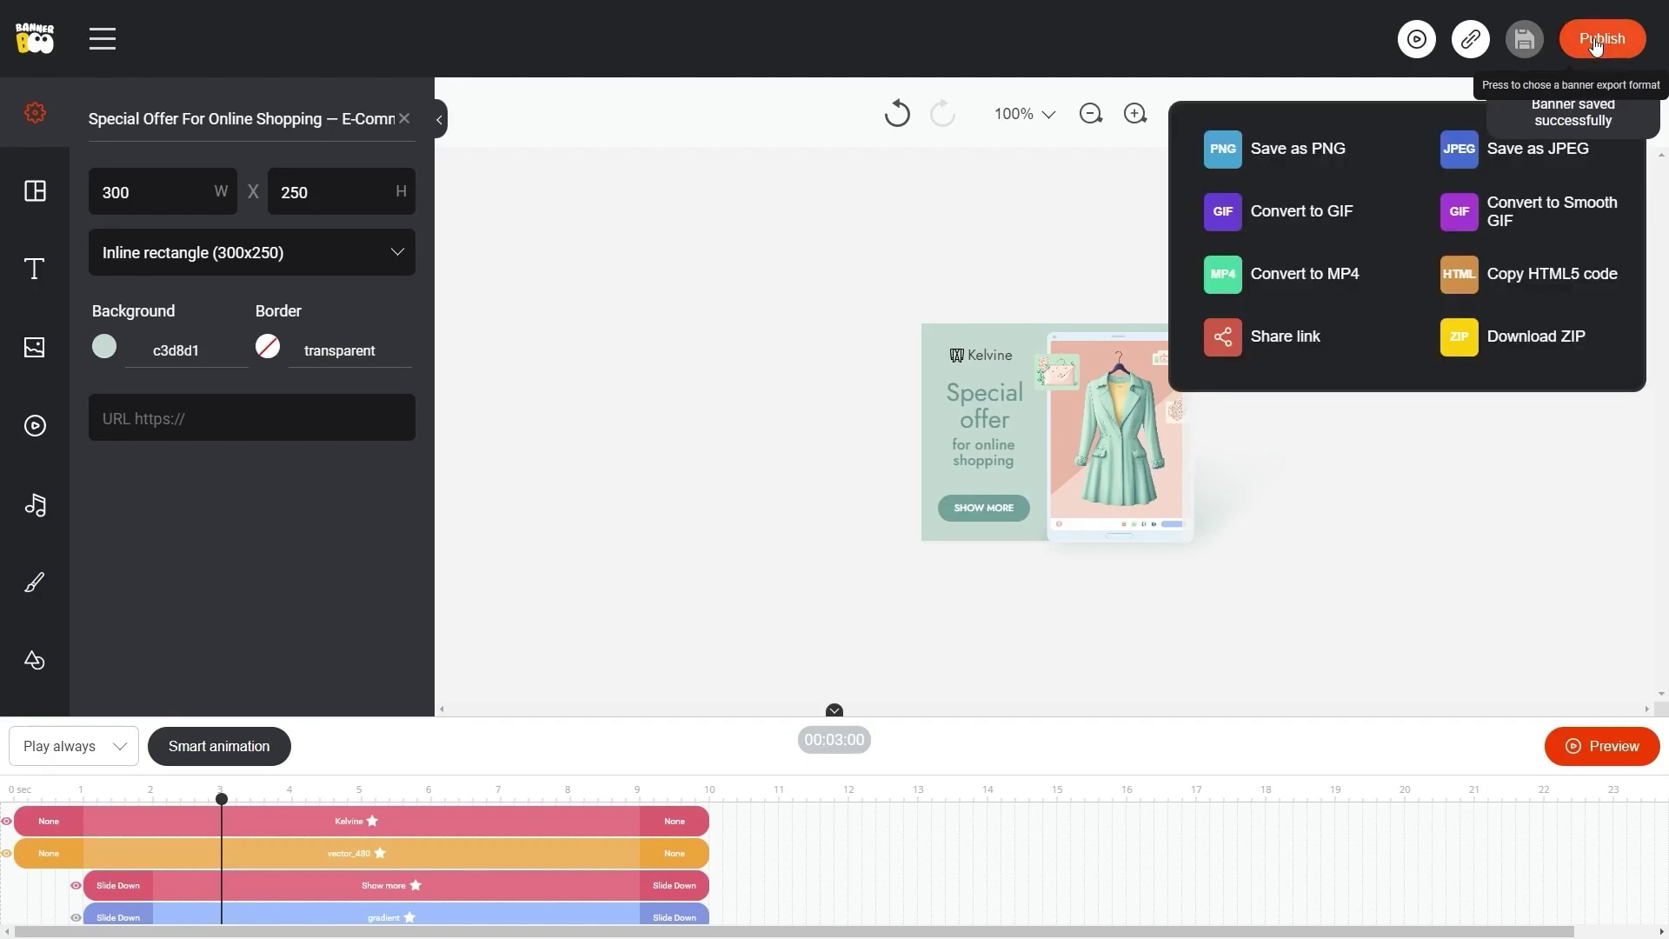
Step: Open the Download ZIP dialog listing Google, Yandex, AdForm and AdFox networks
left_click(1532, 350)
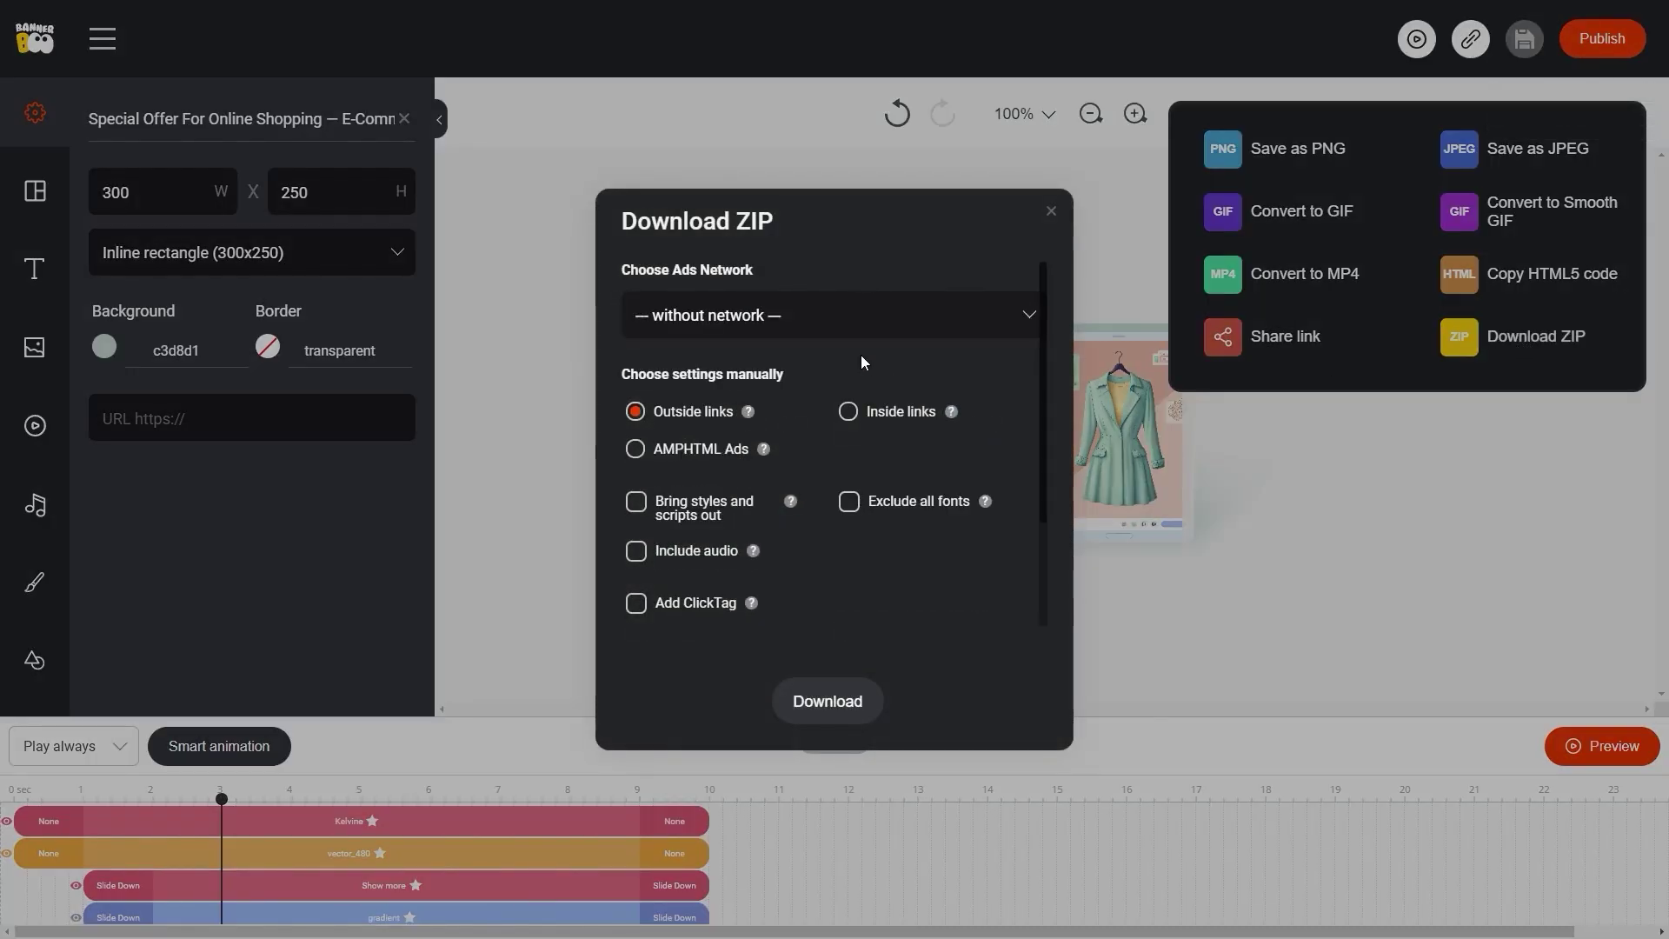
scroll(796, 489, "down", 2)
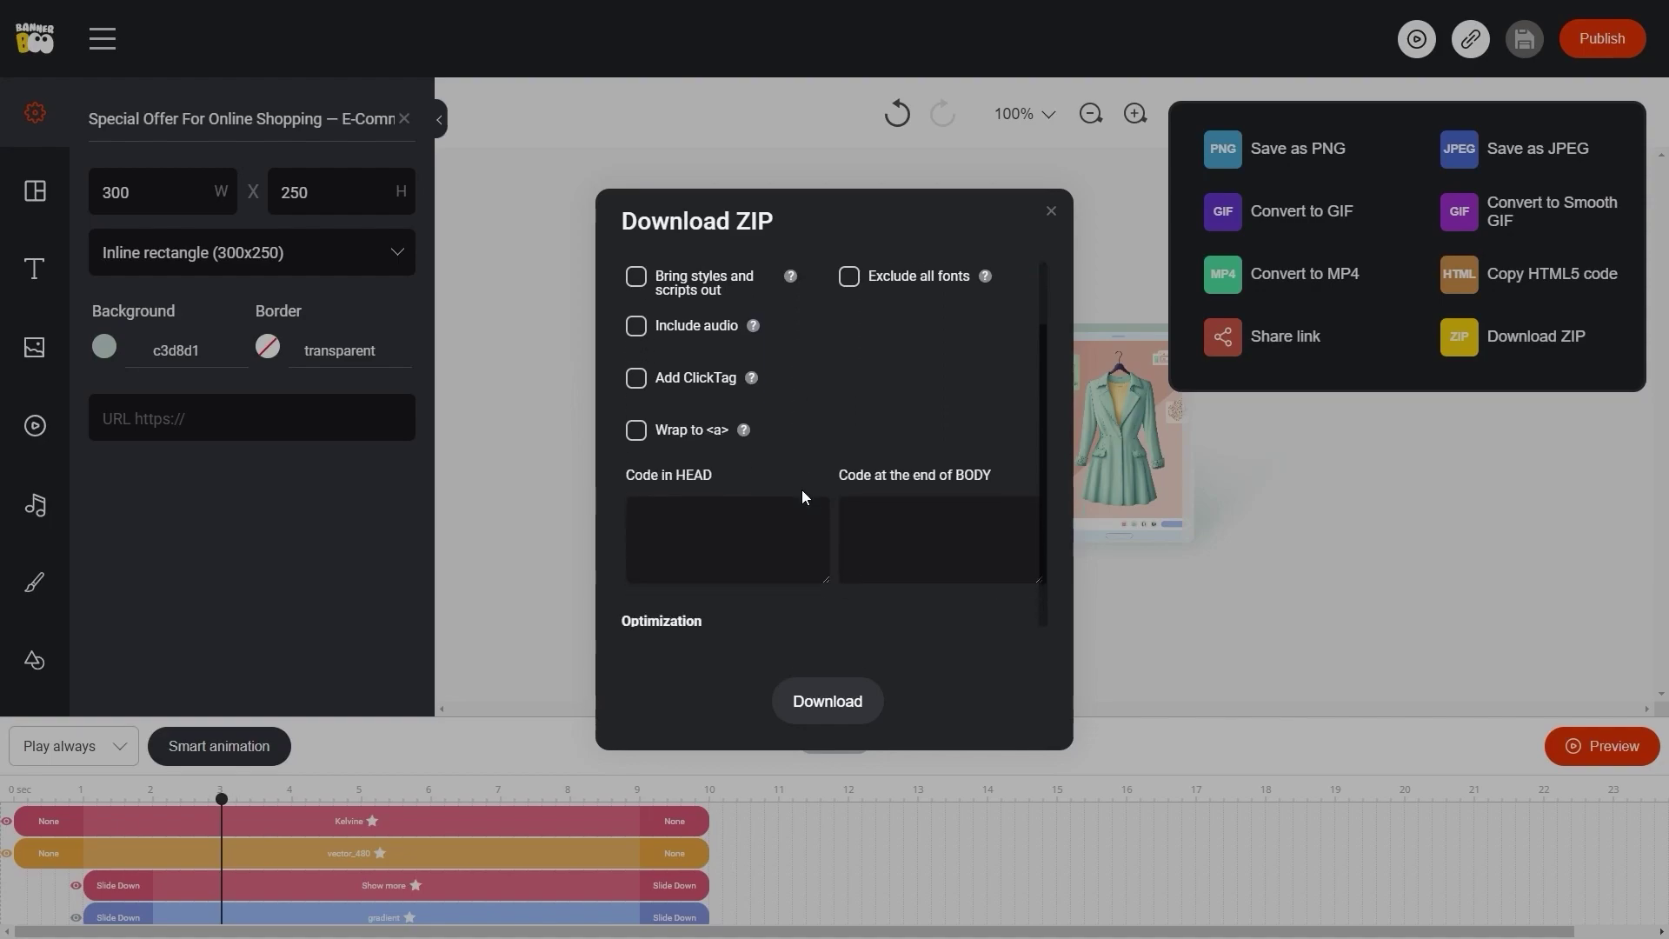
scroll(802, 490, "down", 2)
scroll(802, 489, "up", 1)
scroll(806, 487, "up", 3)
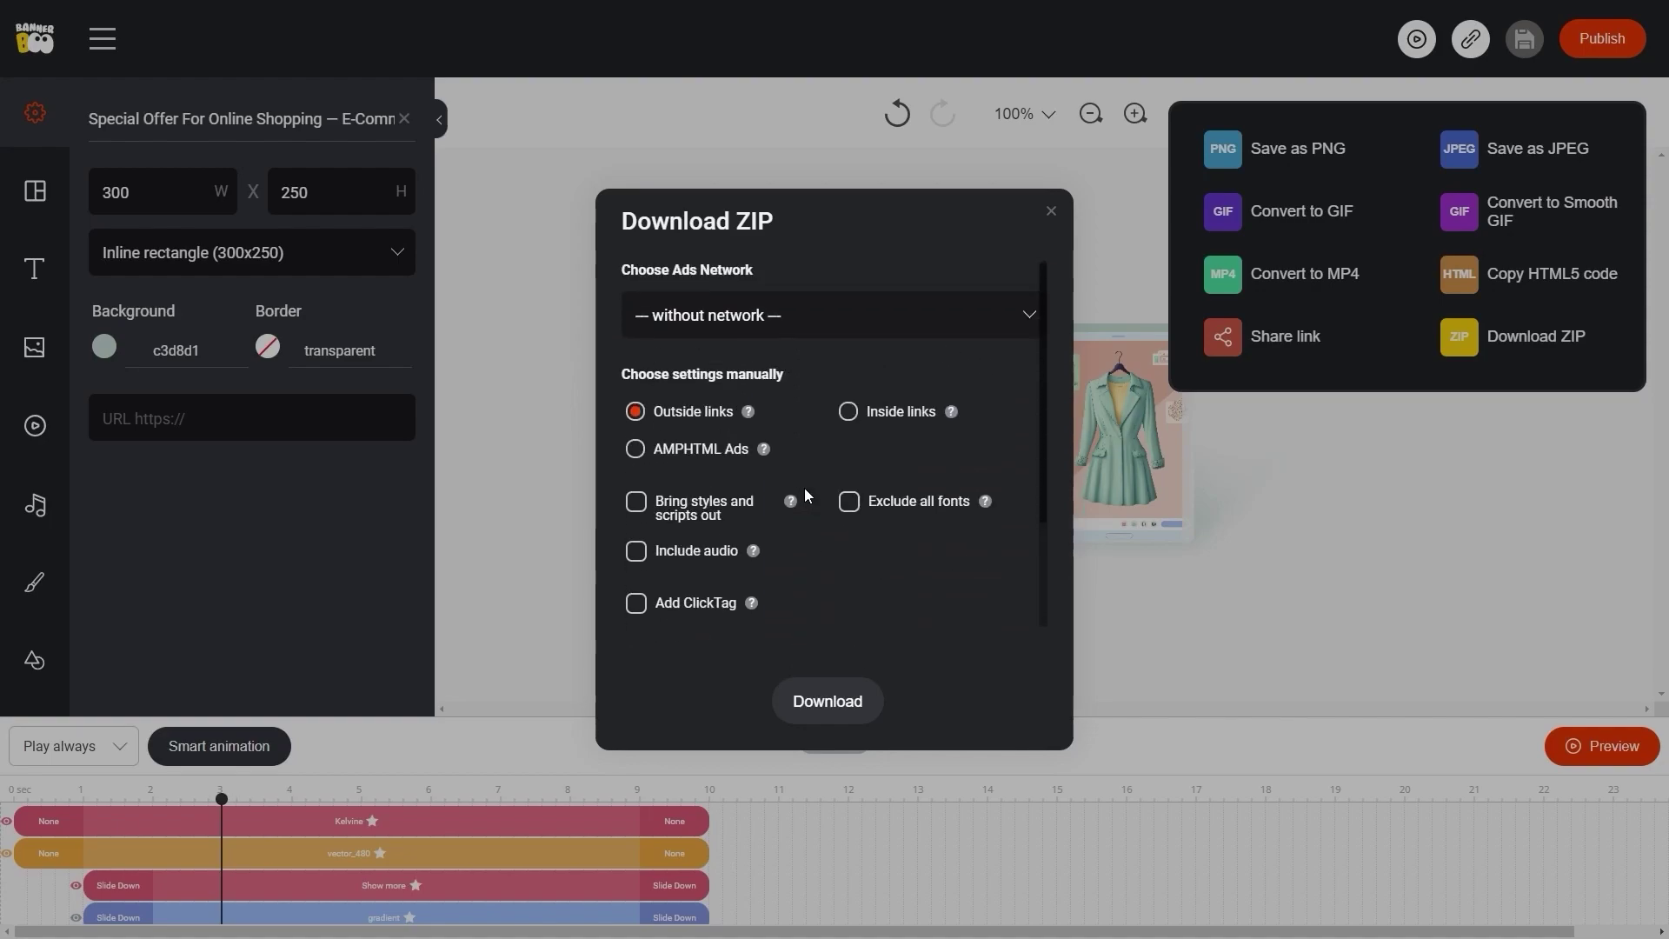
Step: Browse the ad network dropdown and close it, keeping 'without network'
left_click(1020, 318)
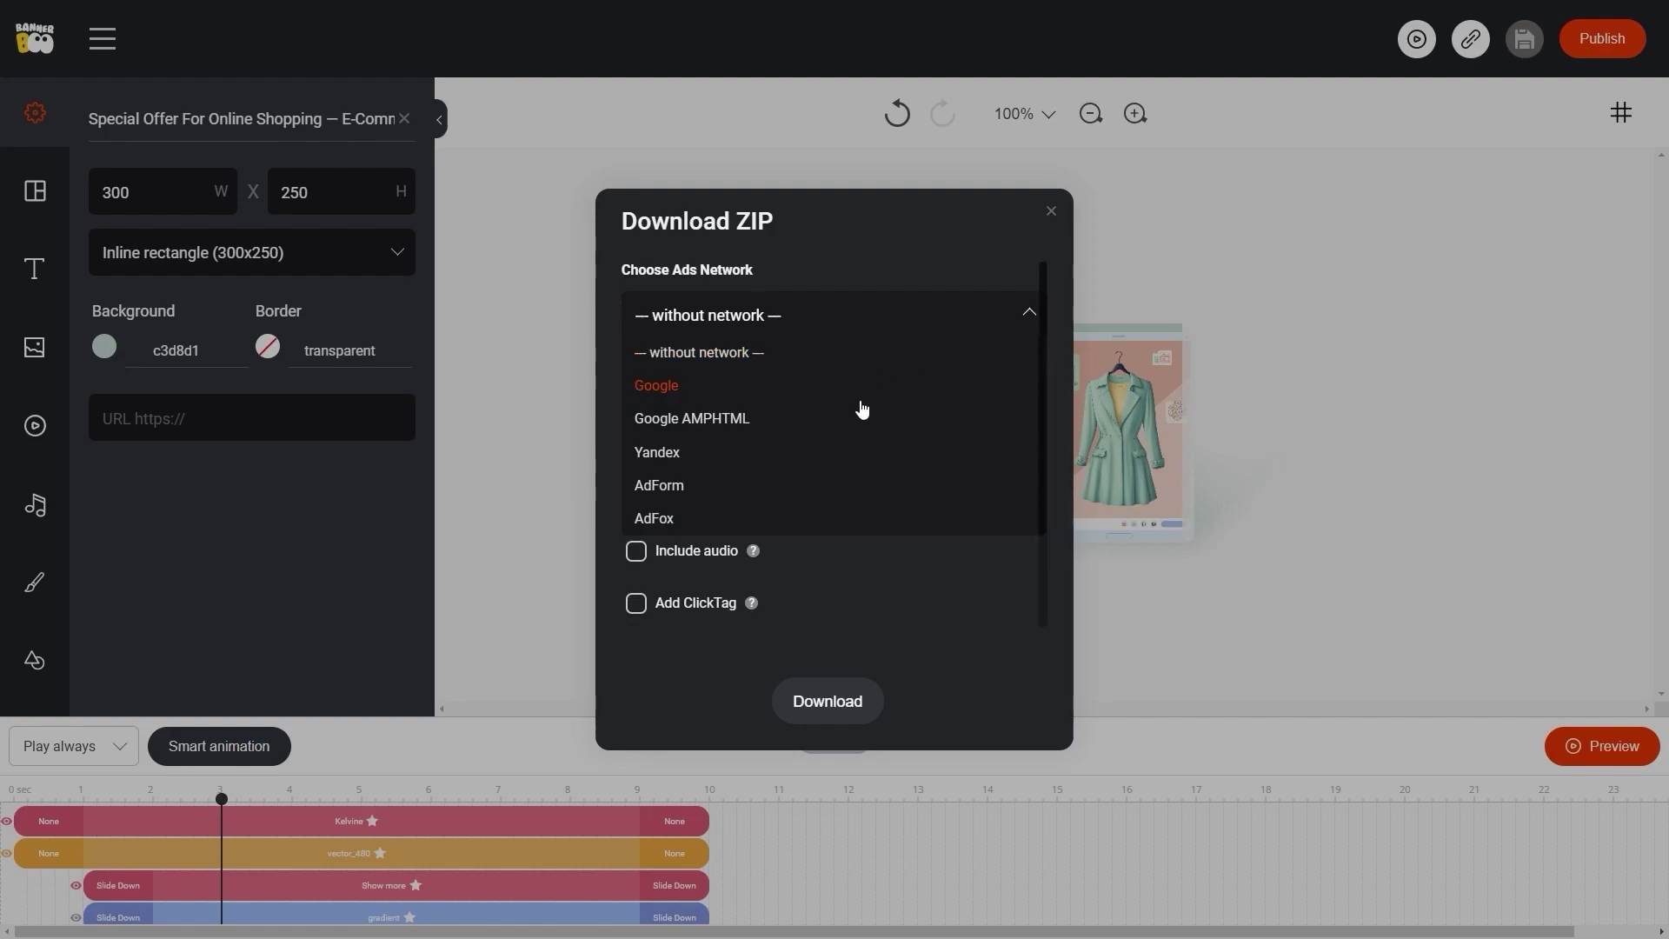
scroll(835, 455, "down", 1)
scroll(834, 449, "down", 2)
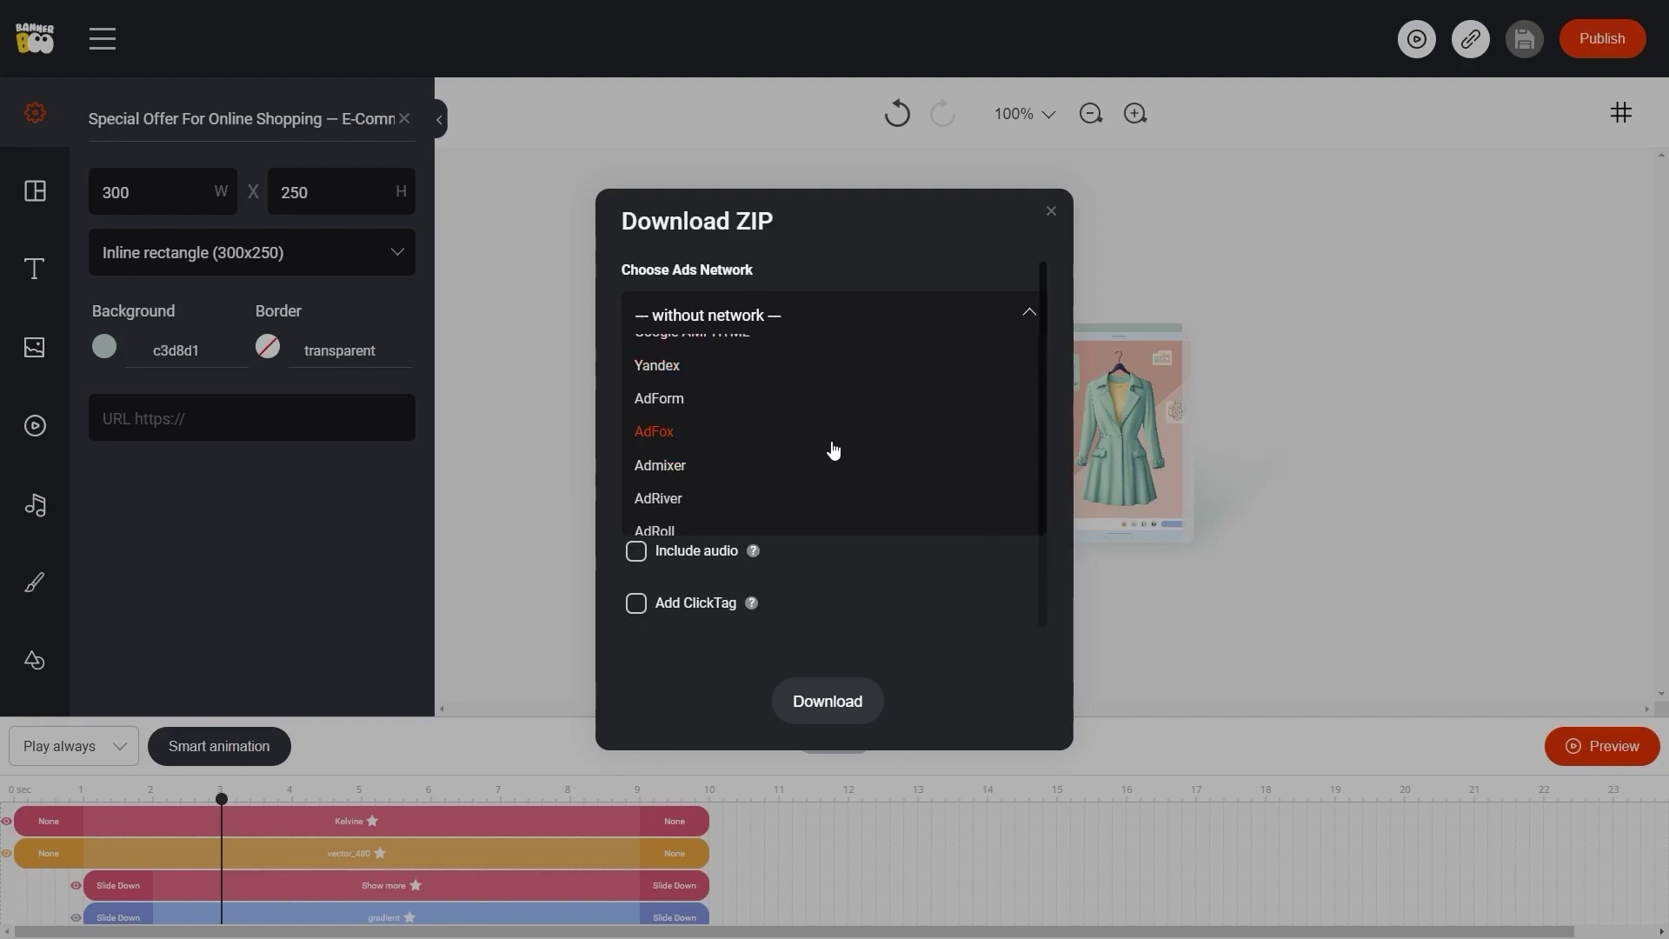
scroll(832, 463, "down", 2)
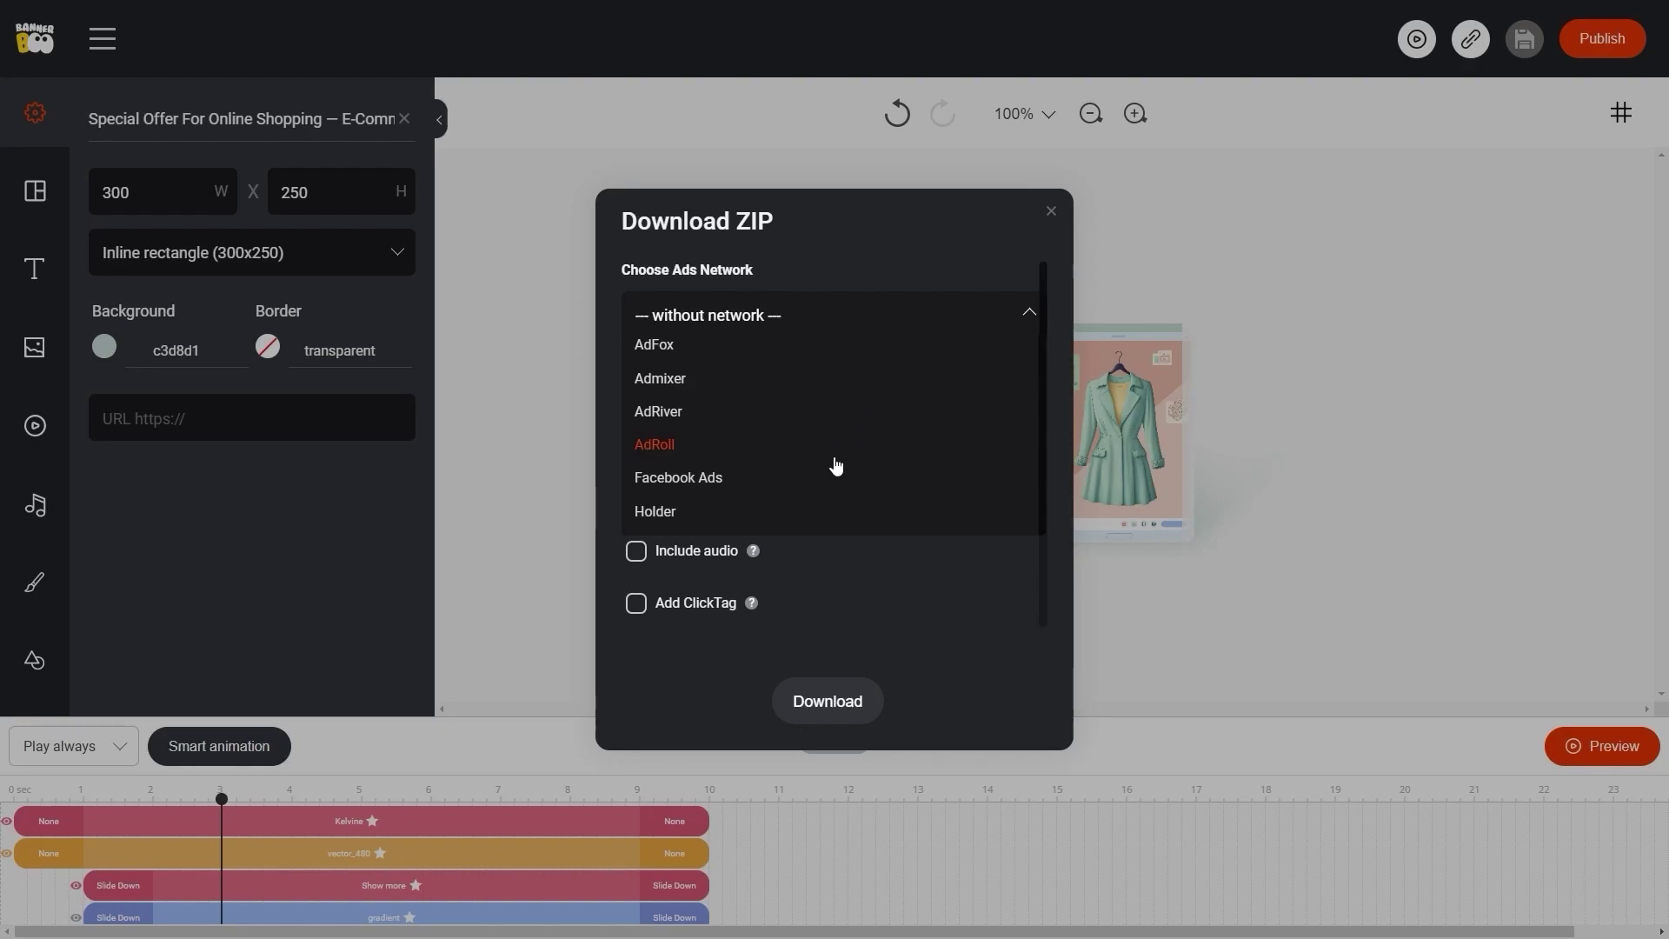
scroll(835, 466, "down", 2)
scroll(835, 466, "down", 2)
scroll(836, 465, "down", 1)
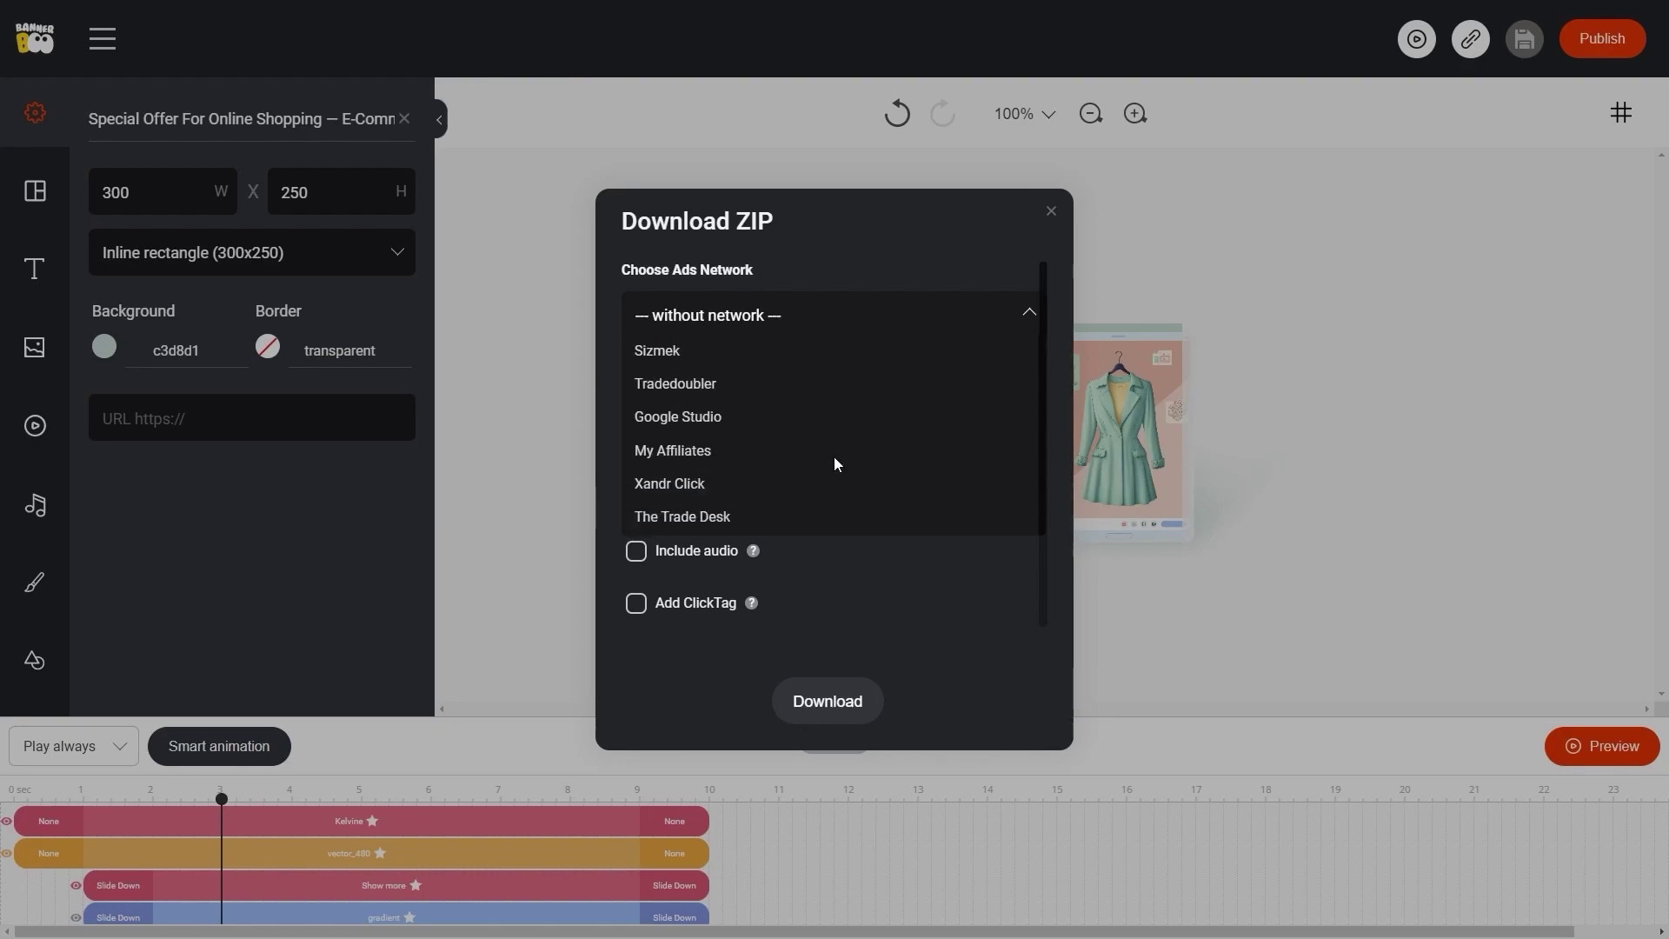
scroll(837, 466, "down", 2)
scroll(836, 466, "down", 1)
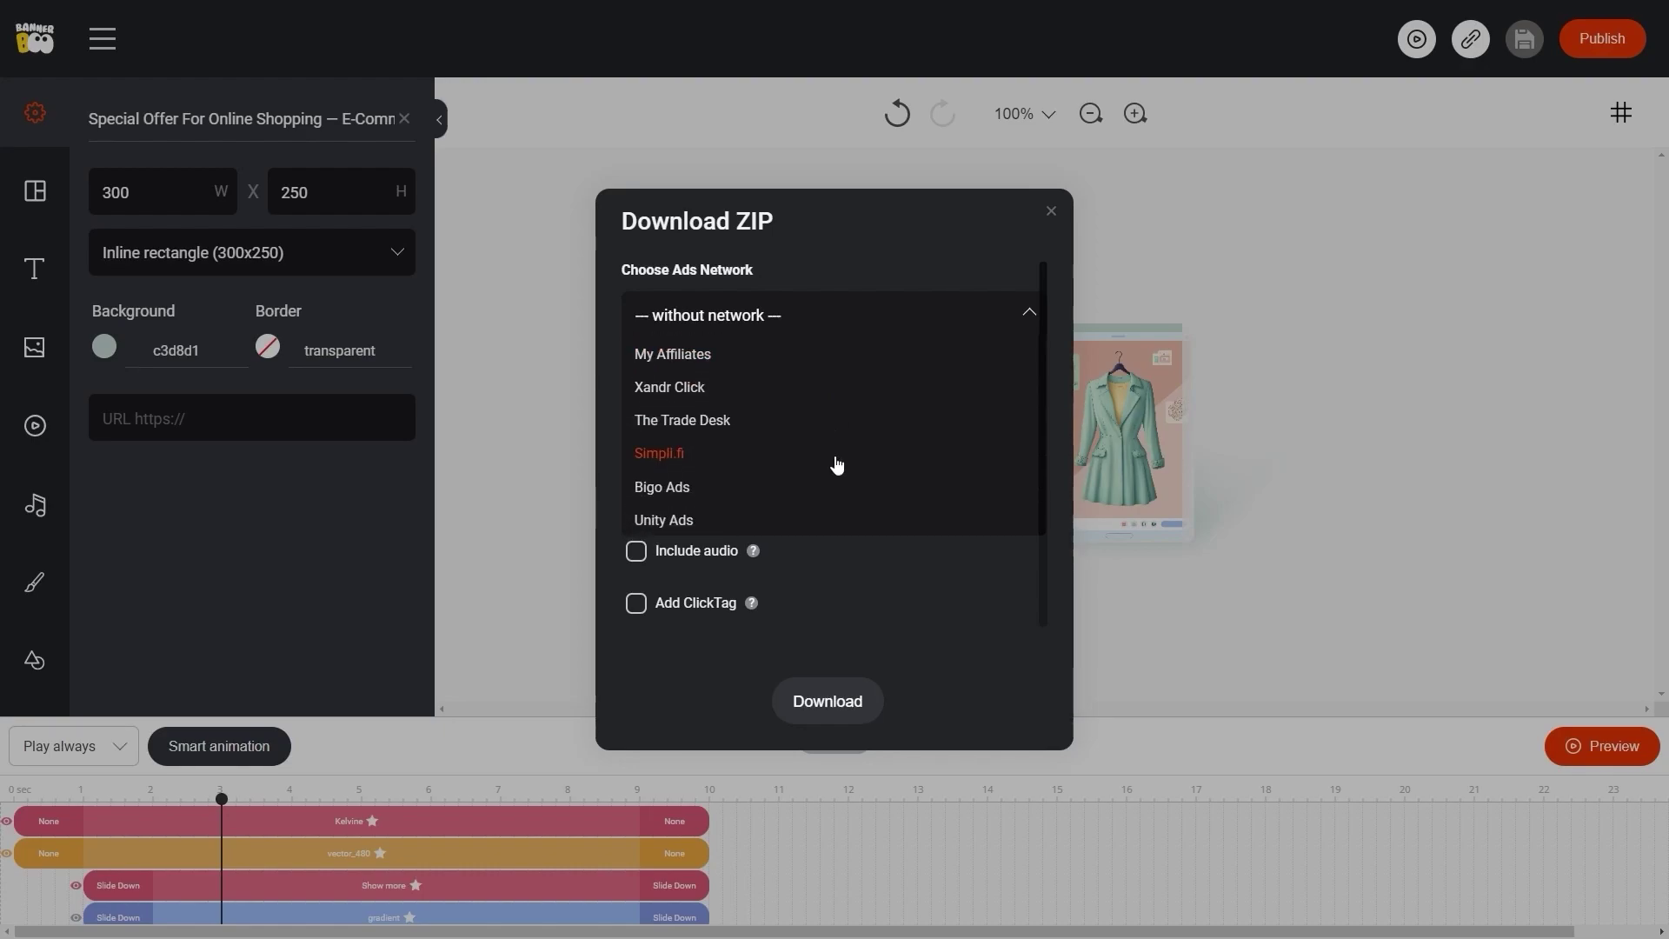
scroll(898, 465, "up", 1)
scroll(899, 464, "up", 2)
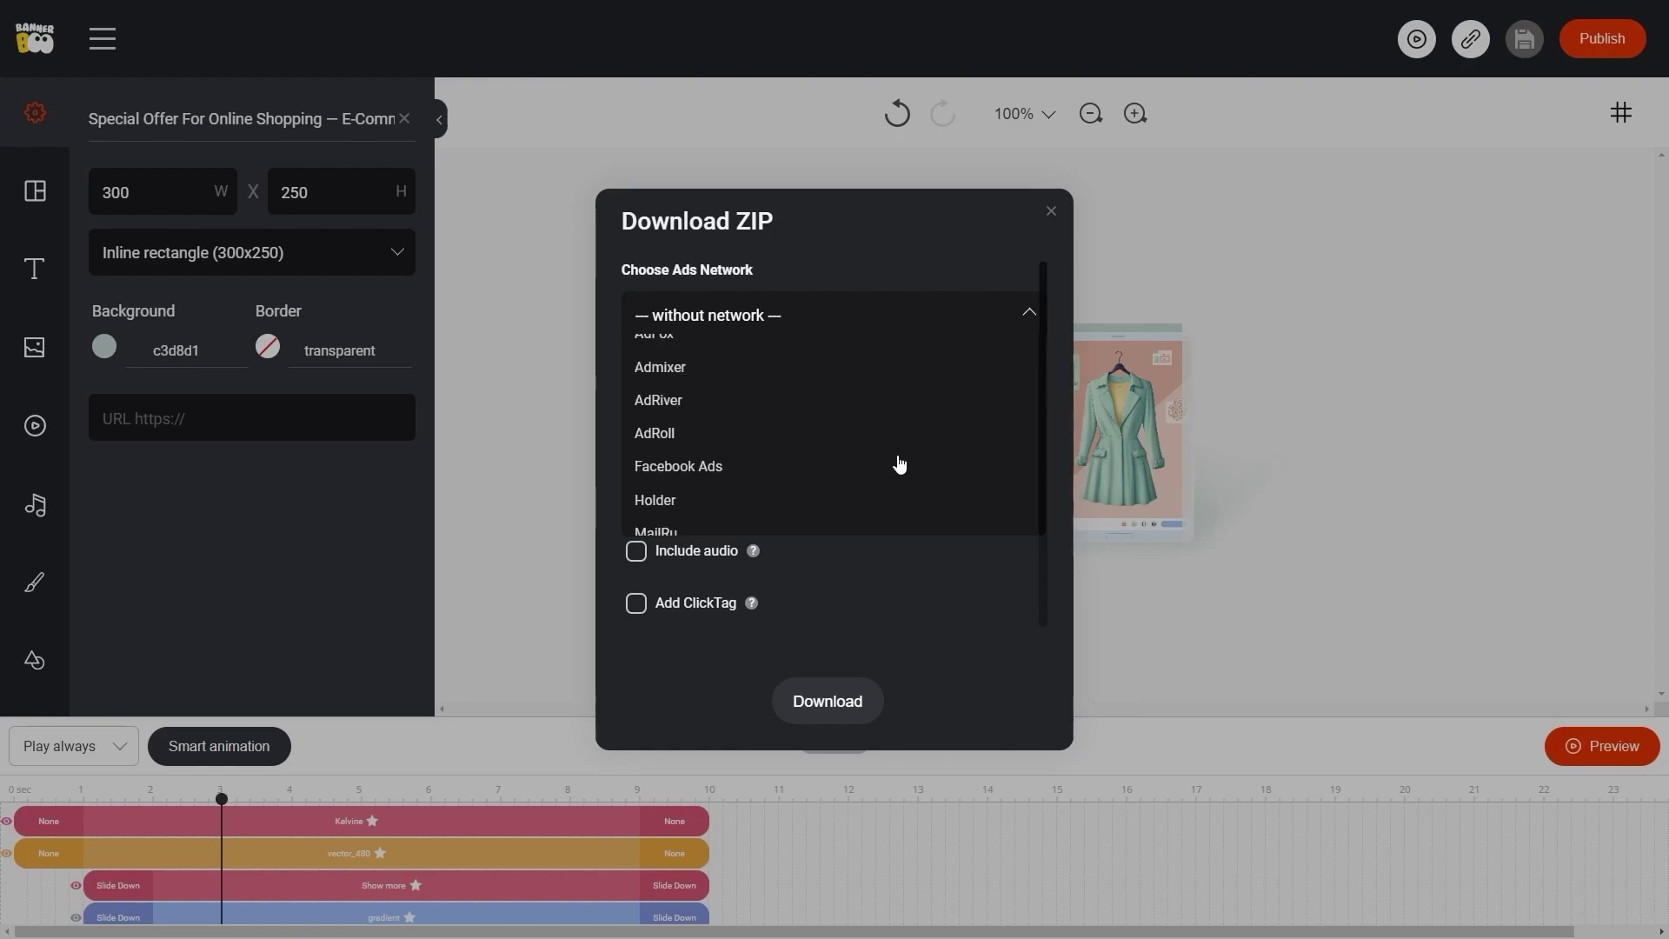
scroll(898, 466, "up", 2)
scroll(900, 466, "up", 1)
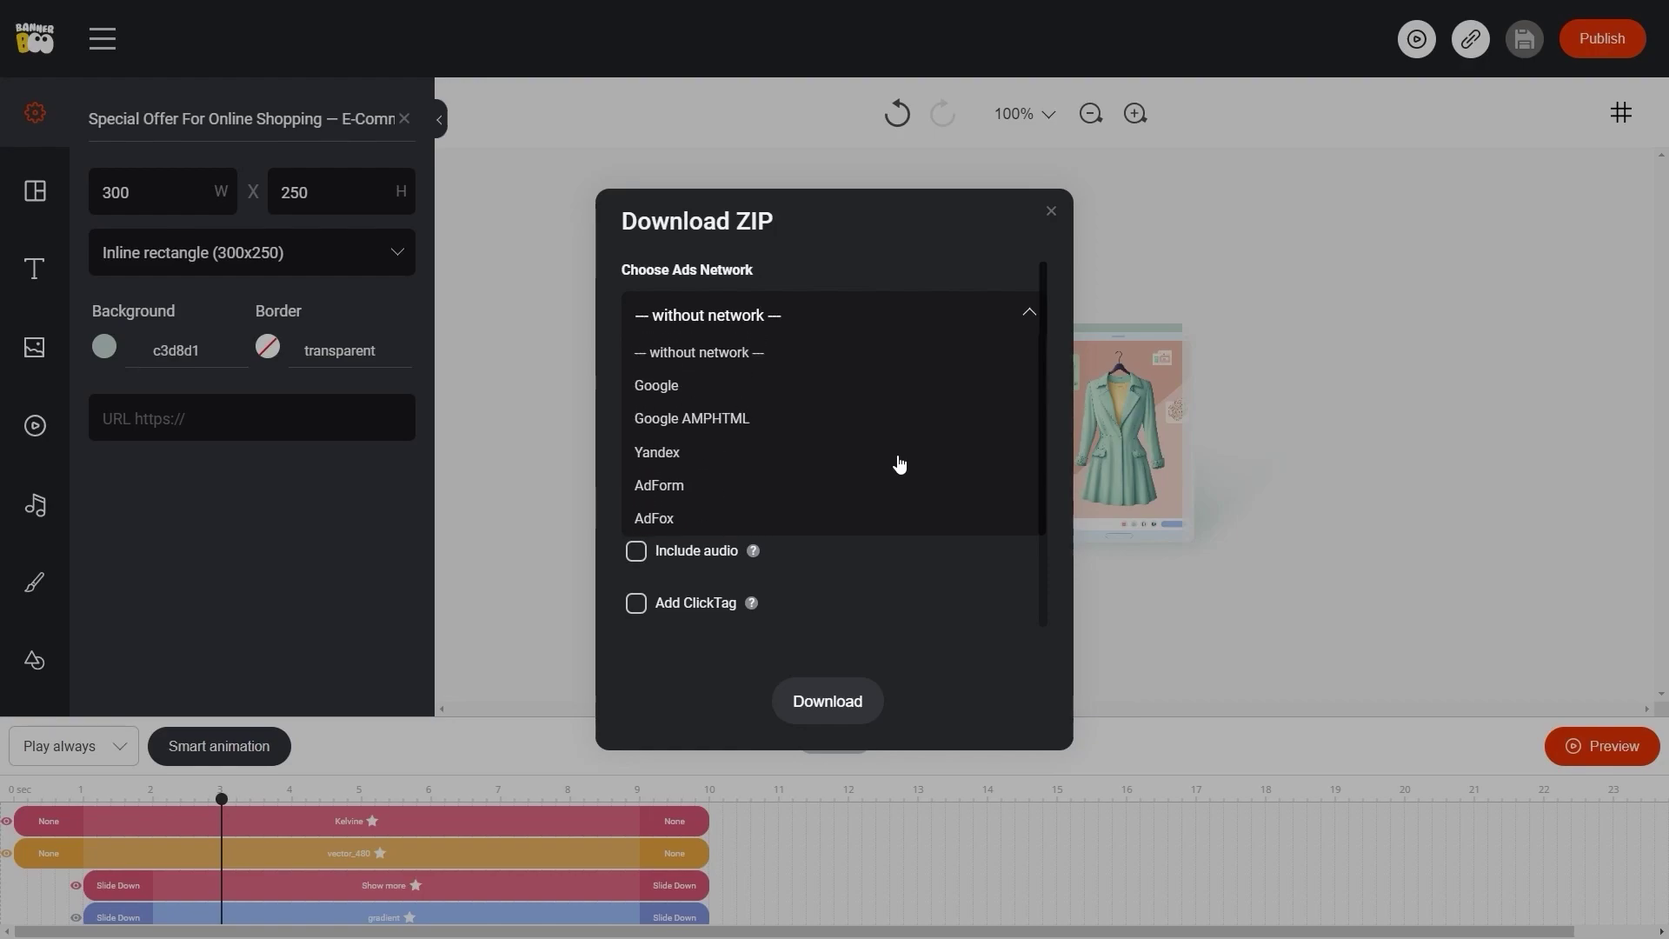
left_click(948, 252)
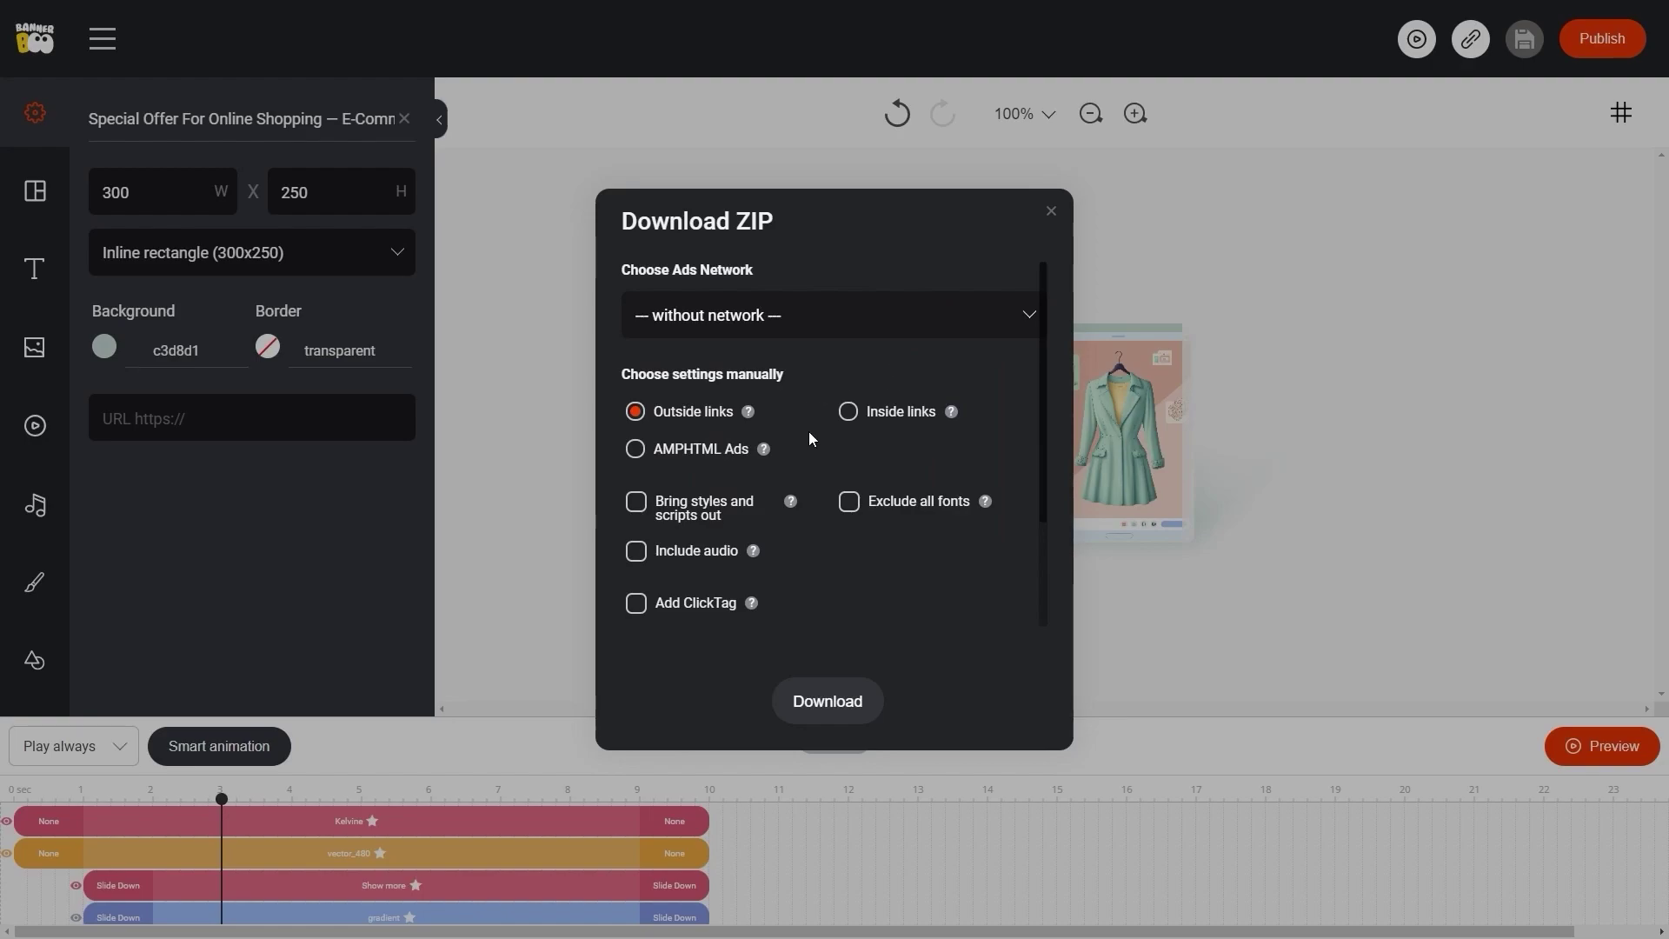
scroll(808, 438, "down", 1)
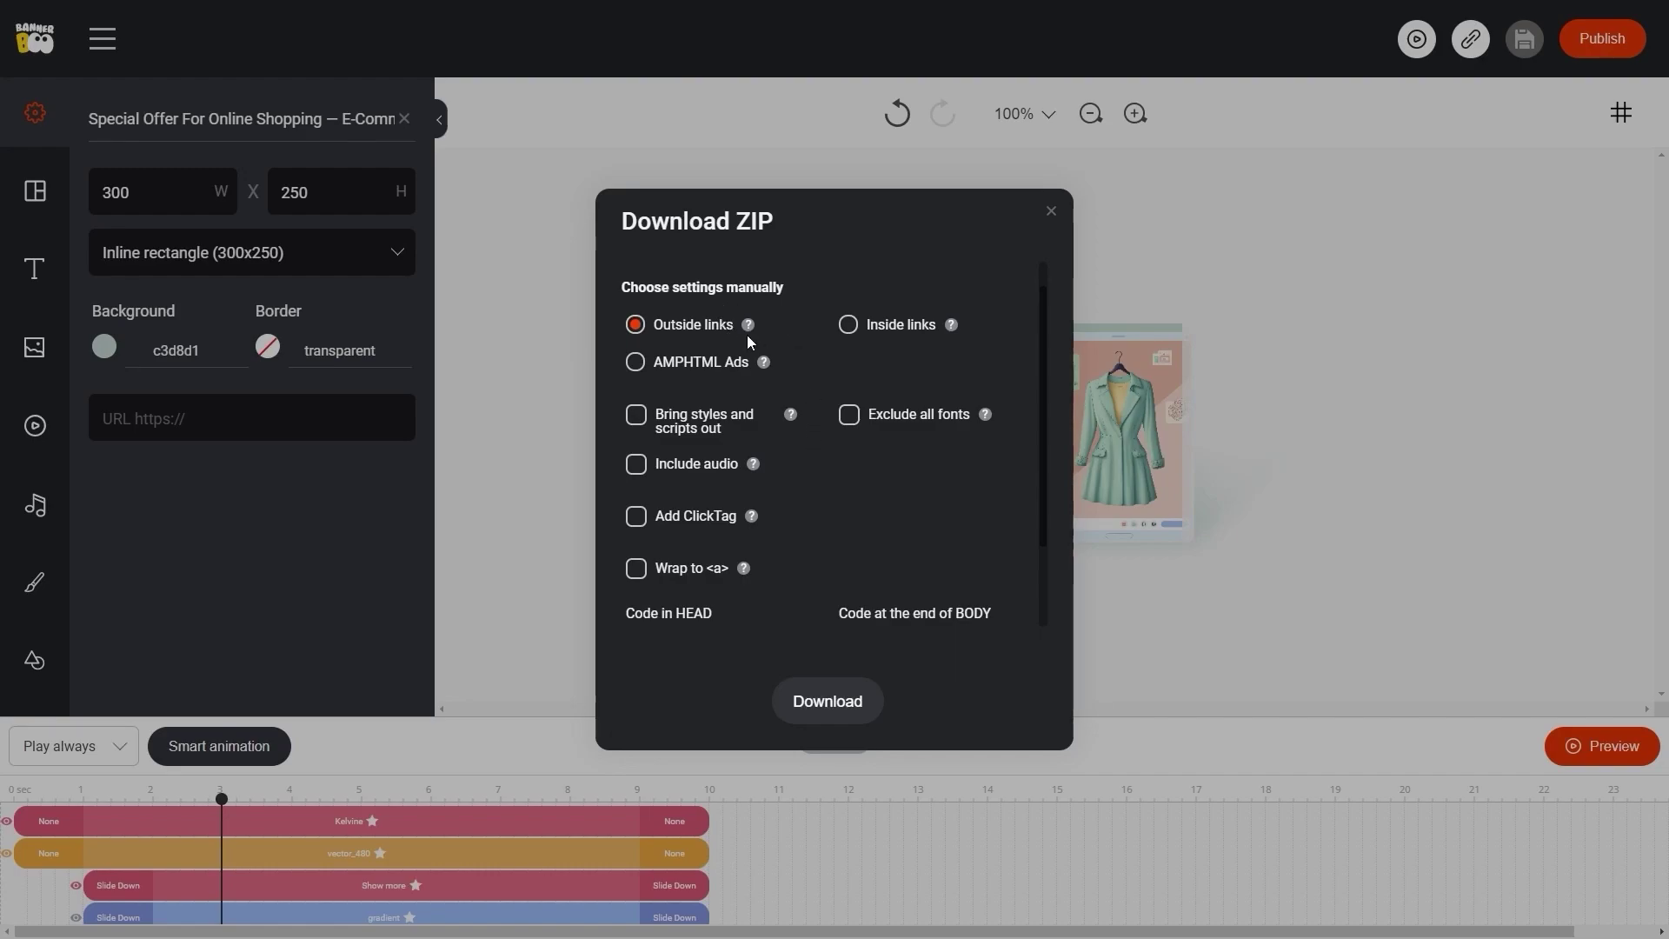
Step: Switch the ZIP export to inside links, with the click tag pointing to google.com
left_click(851, 326)
left_click(859, 430)
left_click(642, 477)
scroll(817, 467, "down", 1)
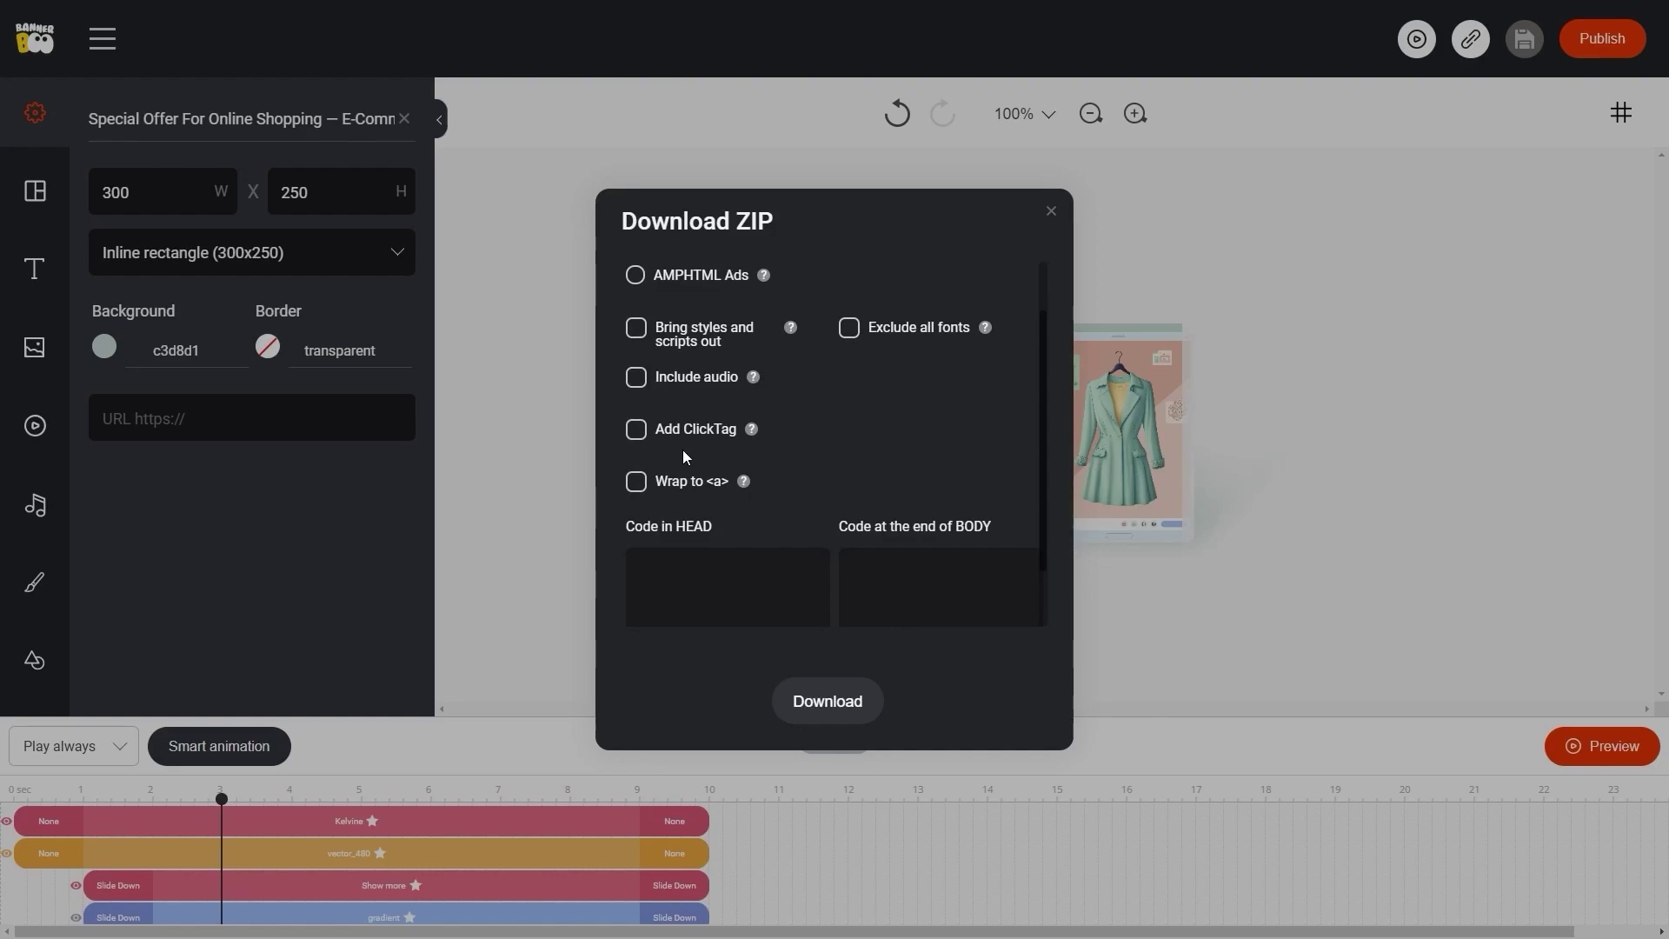
left_click(636, 432)
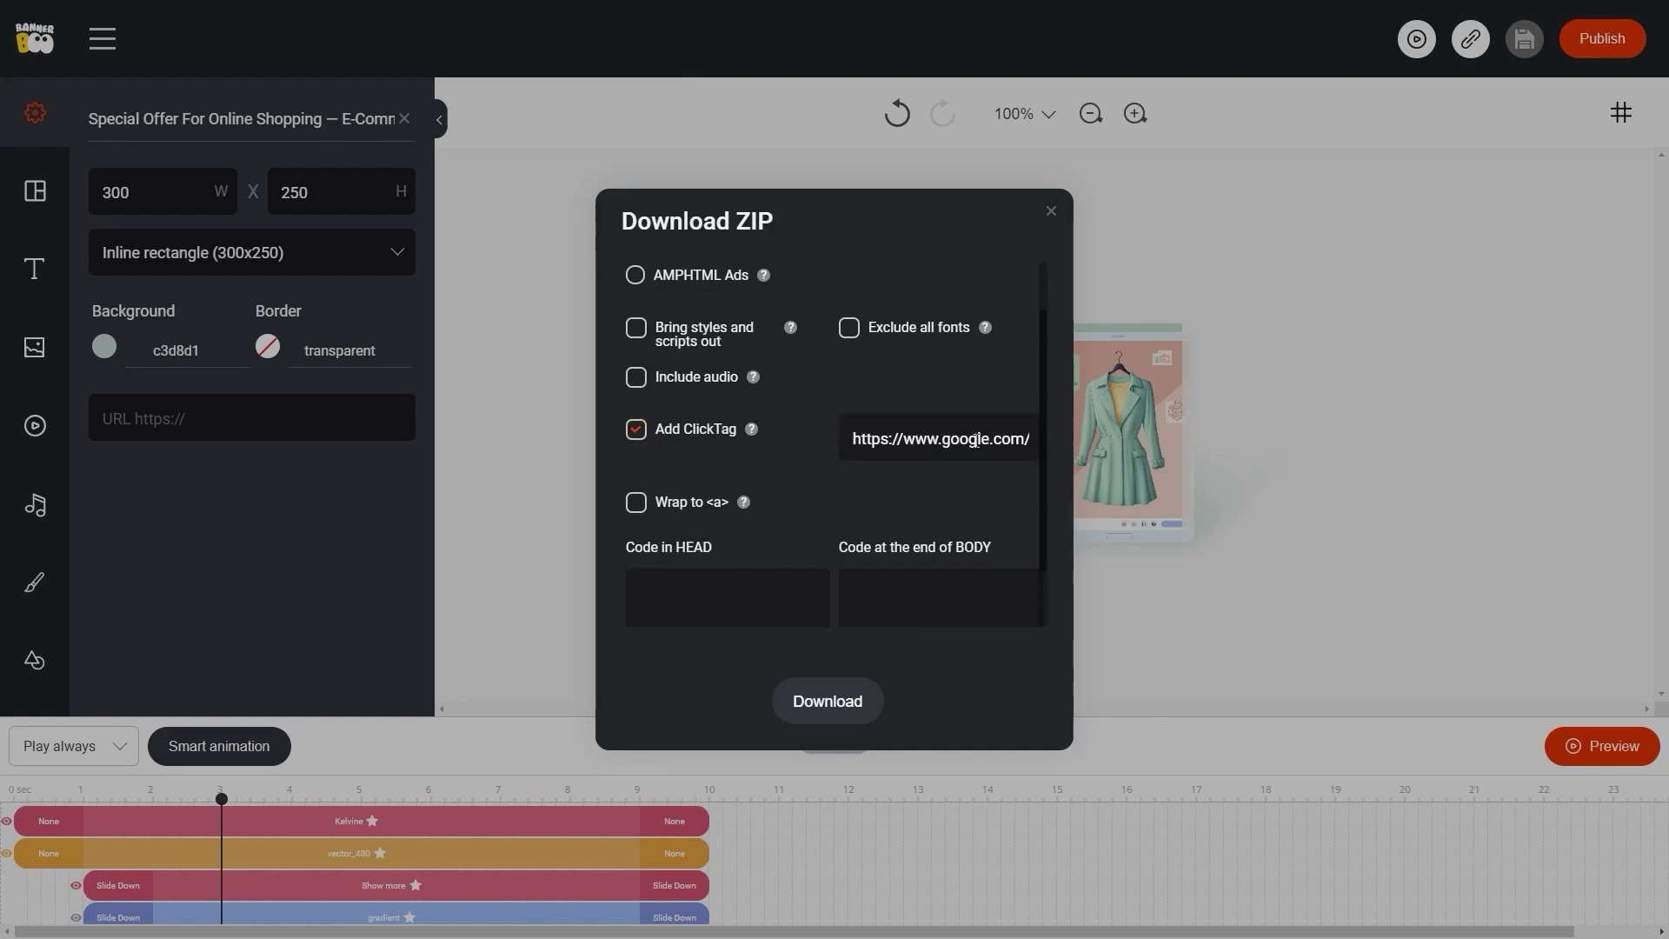
left_click(636, 503)
scroll(783, 451, "down", 1)
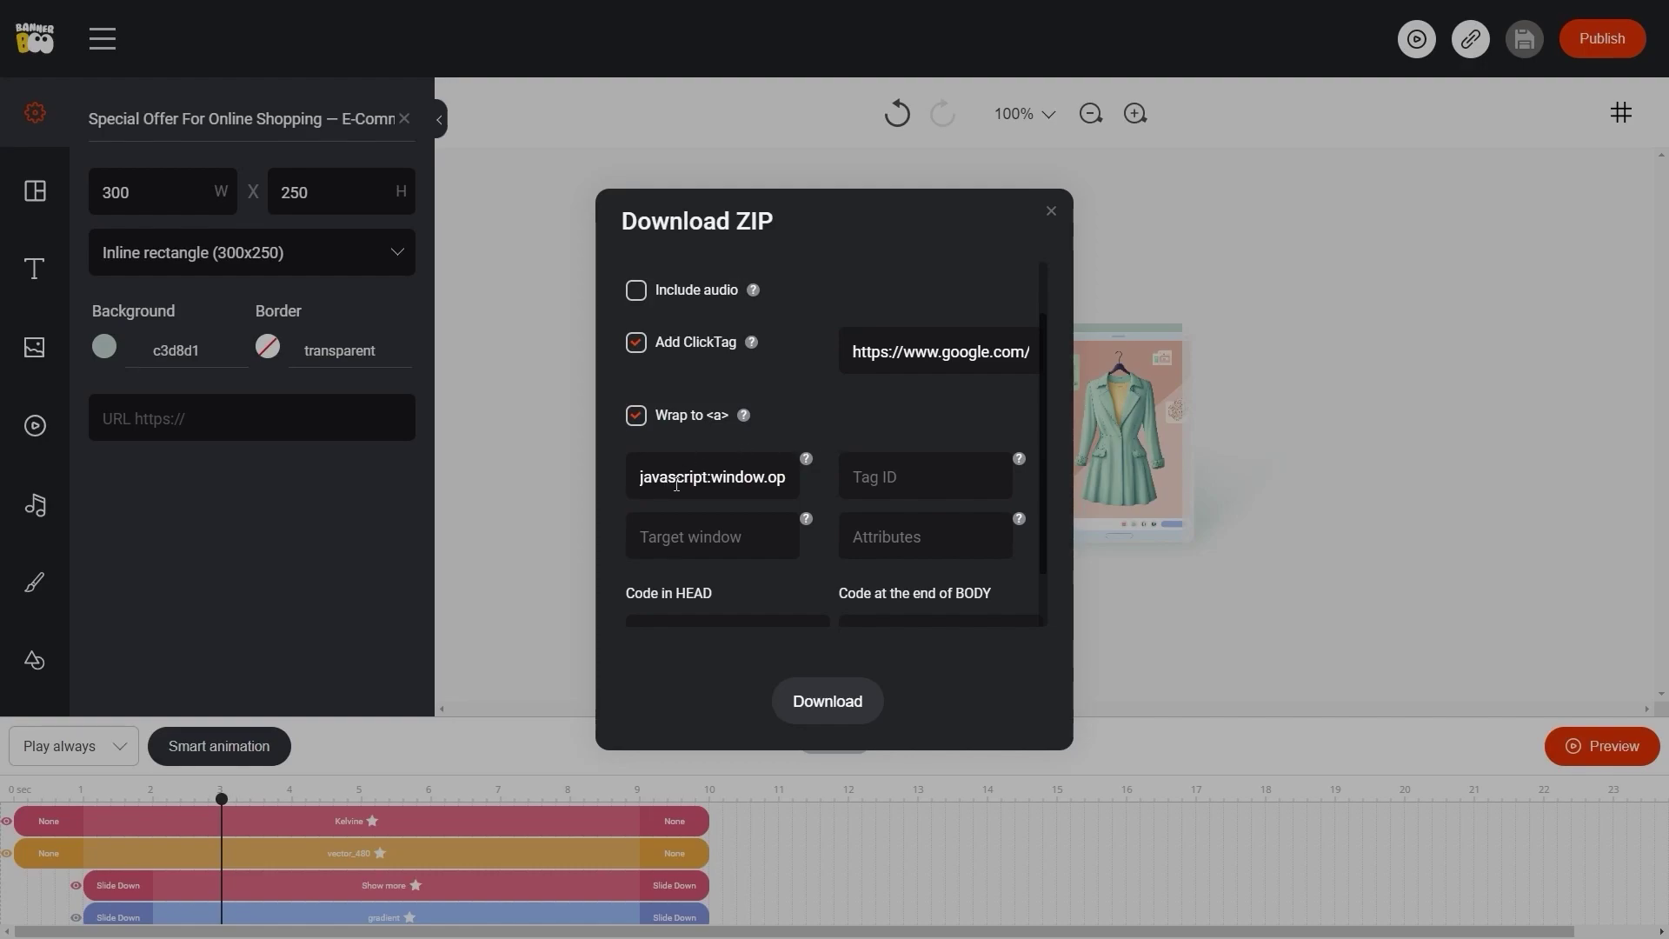
left_click_drag(664, 485, 821, 483)
left_click(827, 446)
left_click(635, 414)
left_click(636, 341)
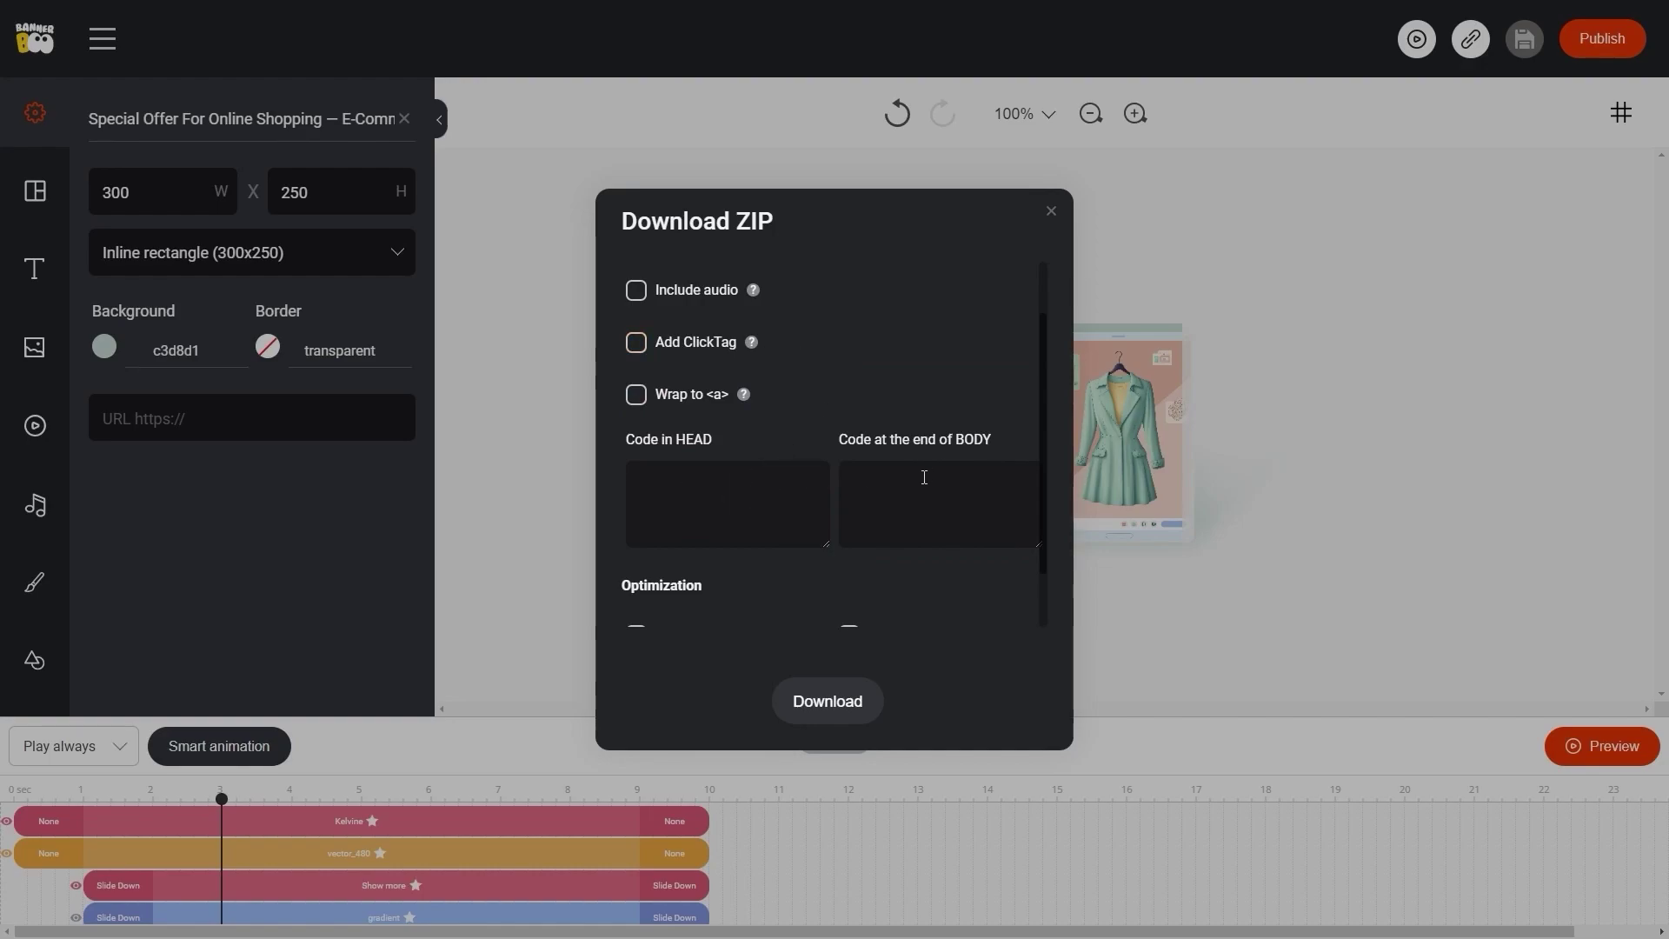
left_click(748, 486)
left_click(815, 430)
scroll(793, 452, "up", 2)
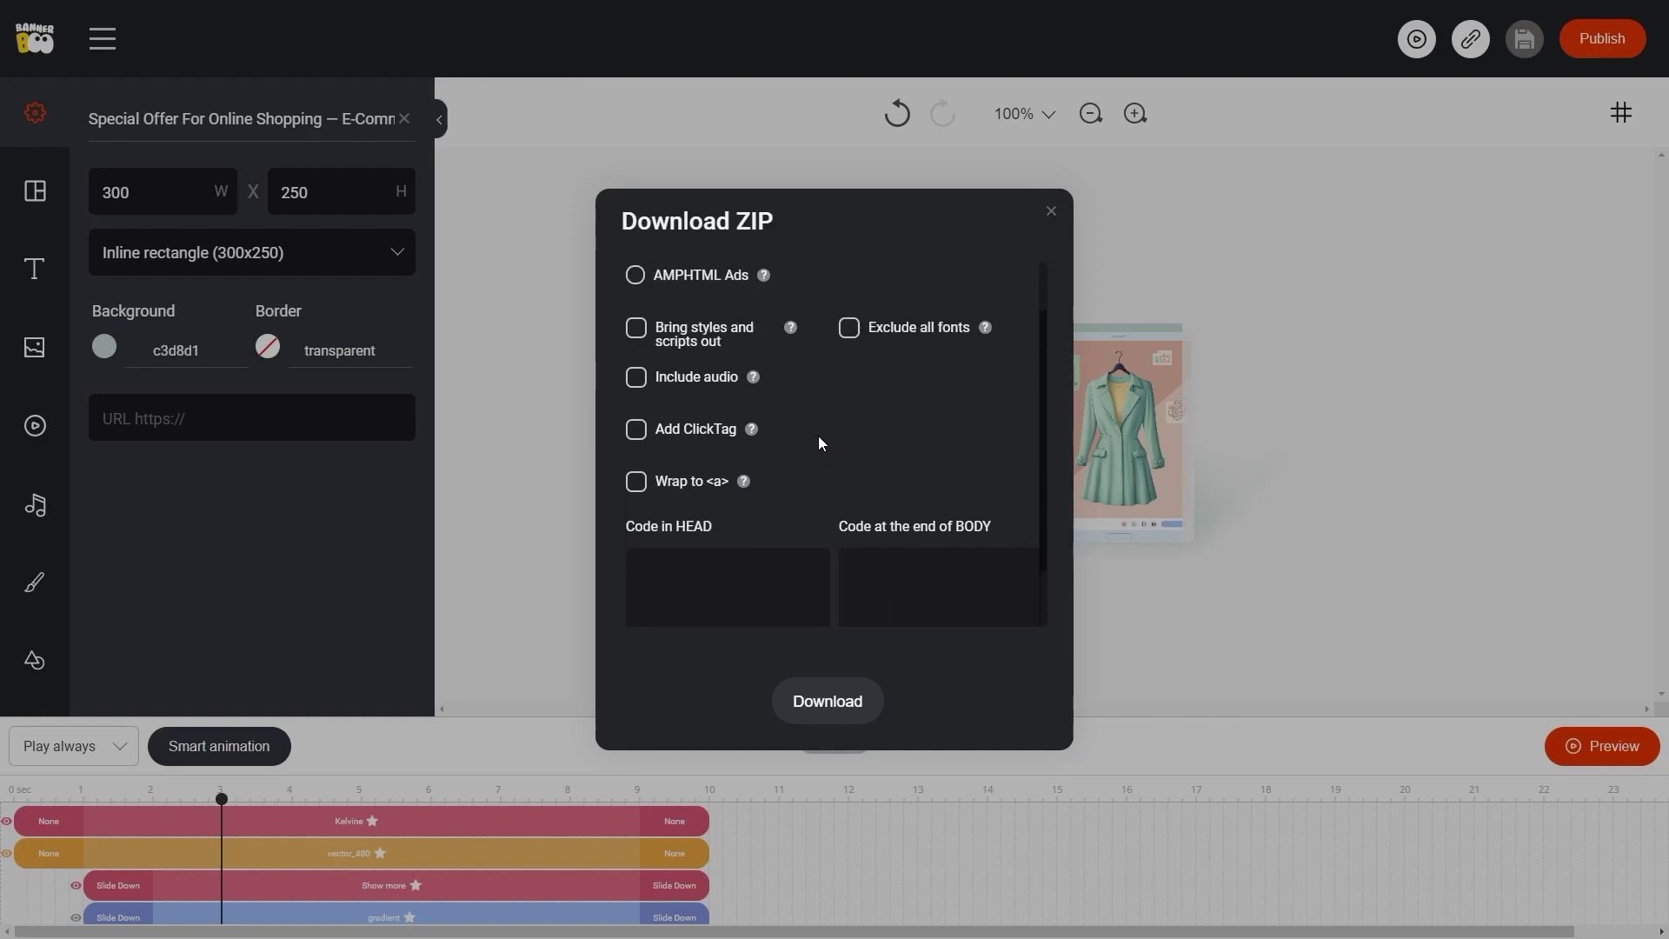
scroll(819, 436, "down", 1)
scroll(820, 437, "down", 2)
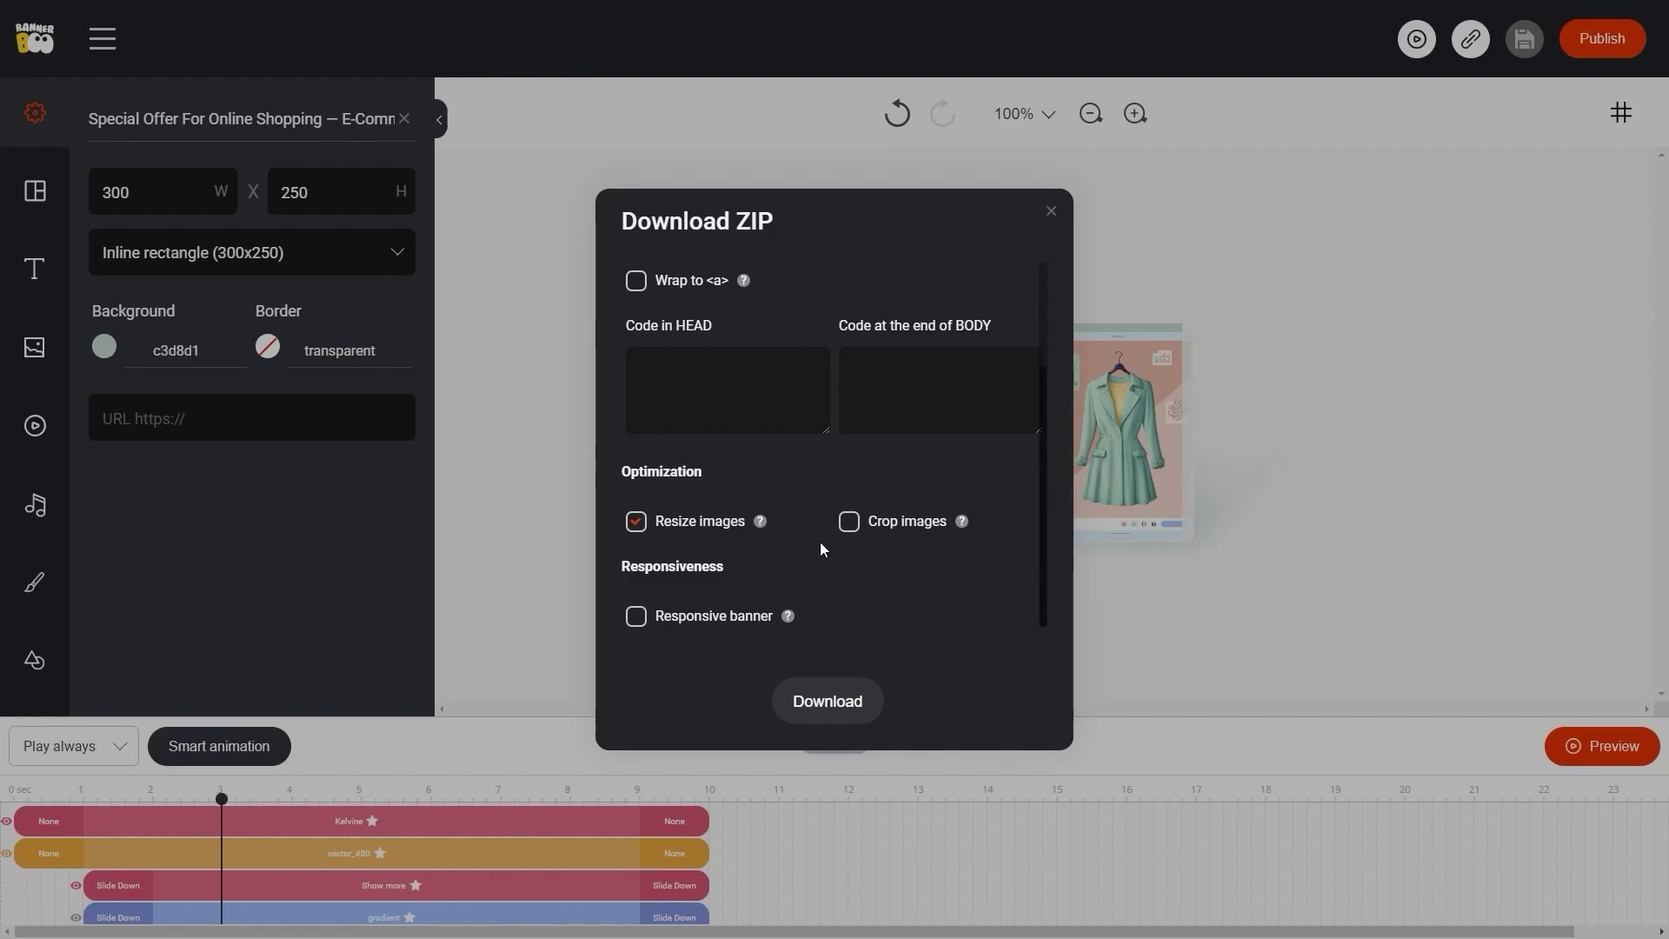
scroll(821, 541, "up", 5)
Step: Select AMPHTML Ads and reopen the ad network list without picking a network
left_click(636, 423)
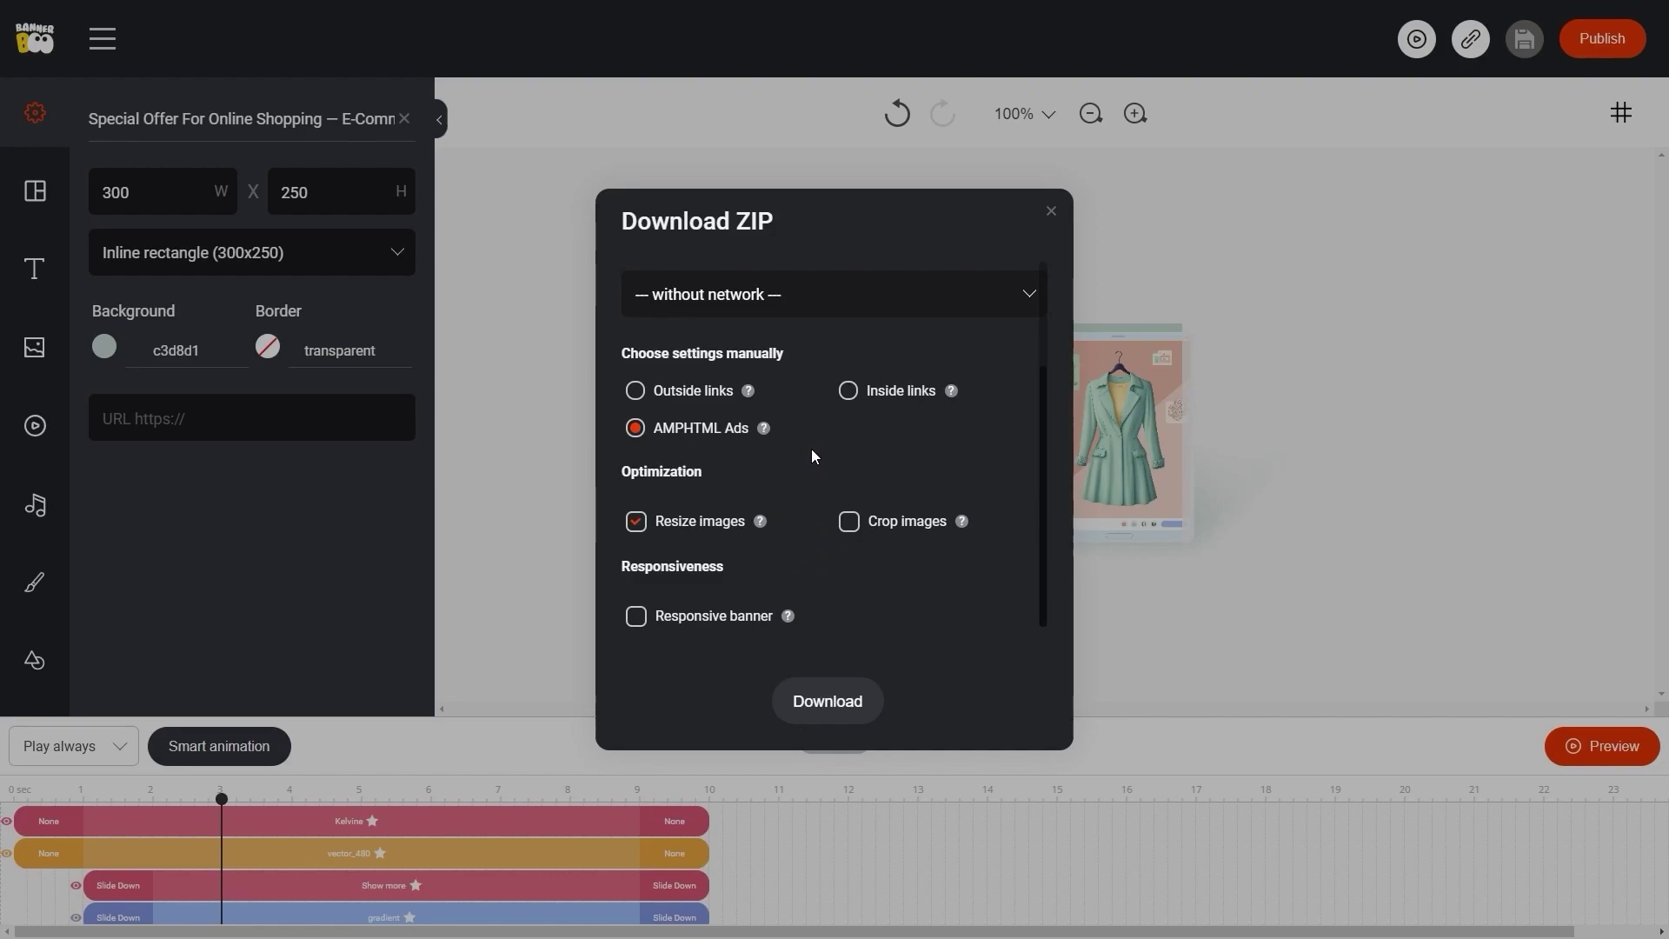
left_click(945, 308)
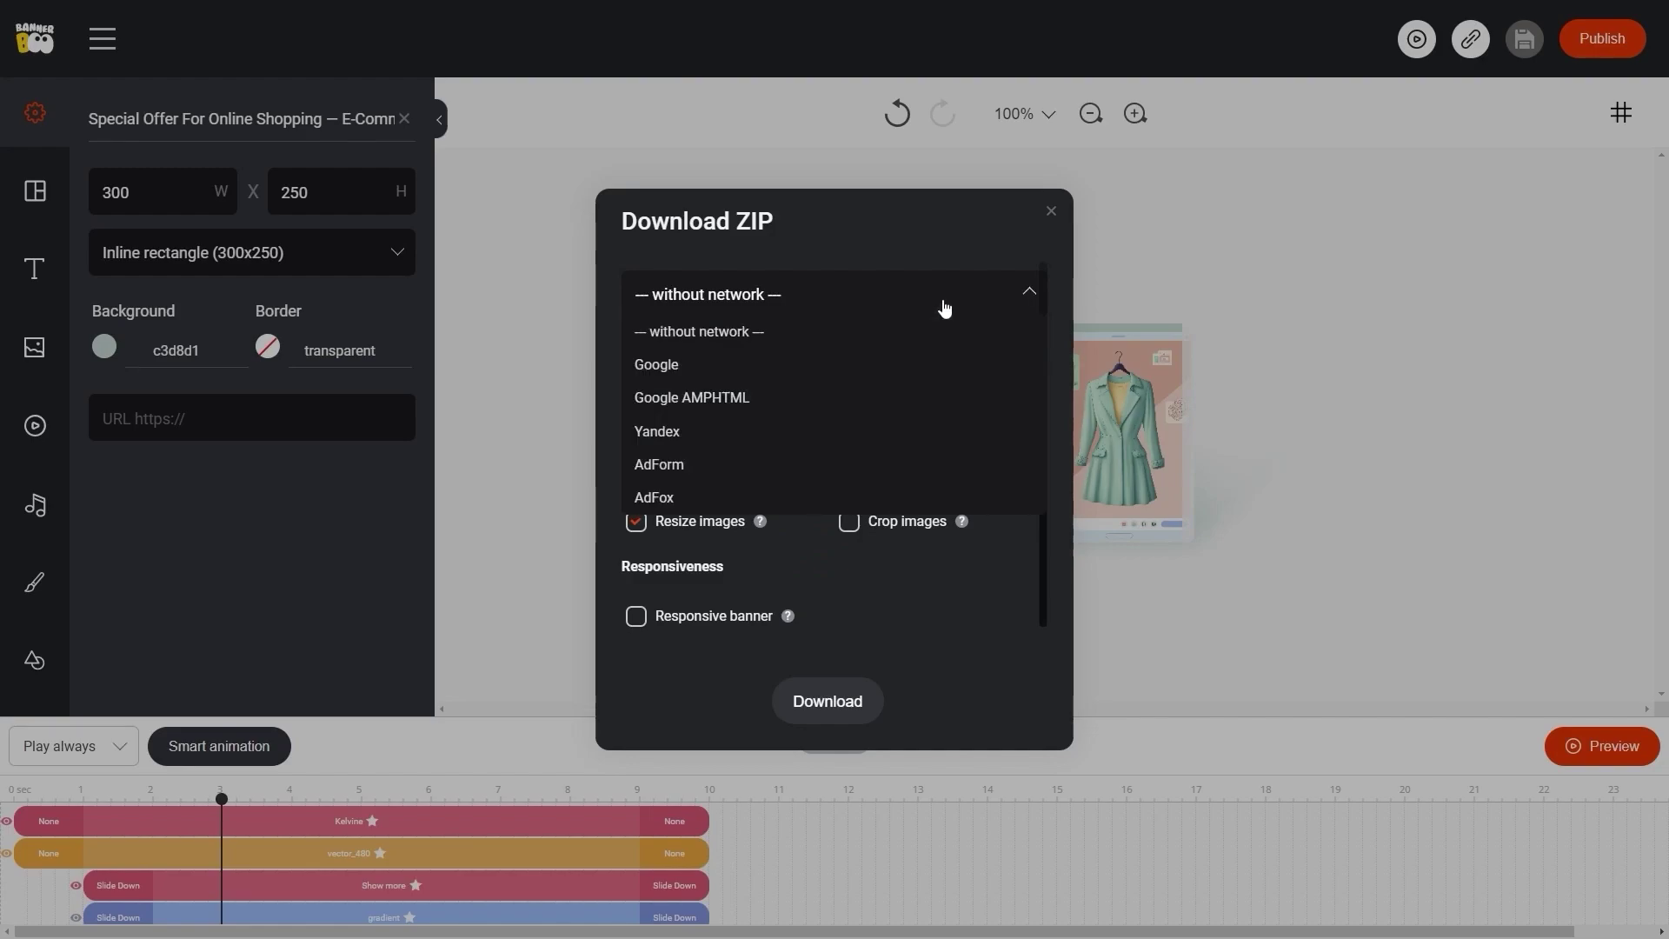
scroll(878, 404, "down", 3)
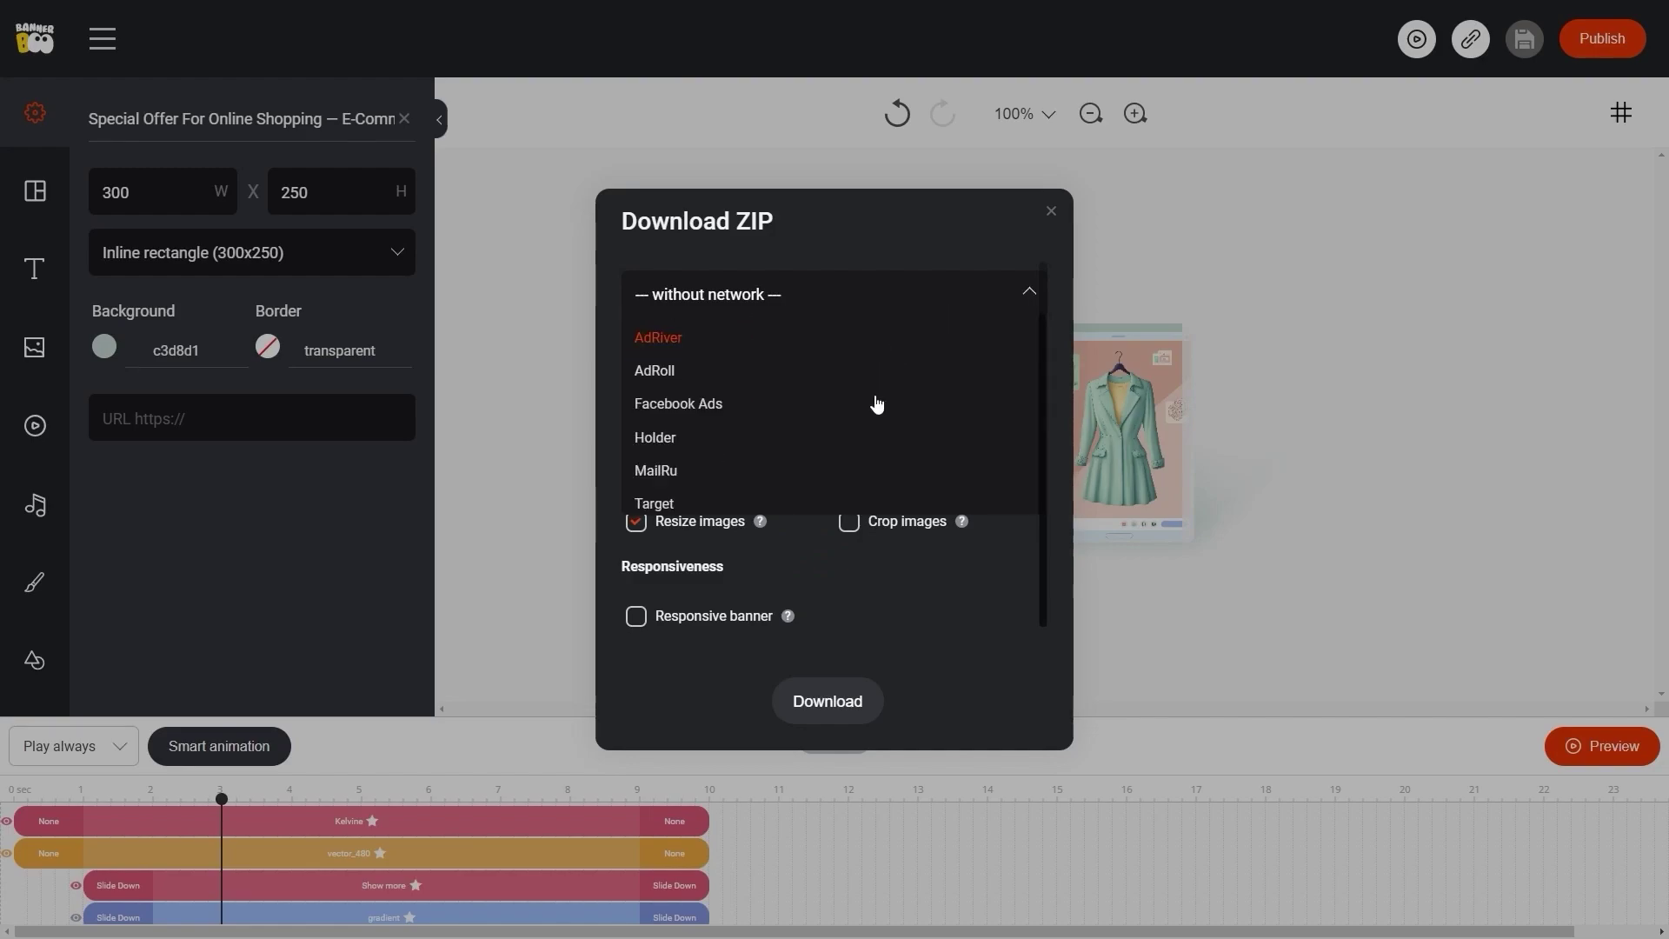
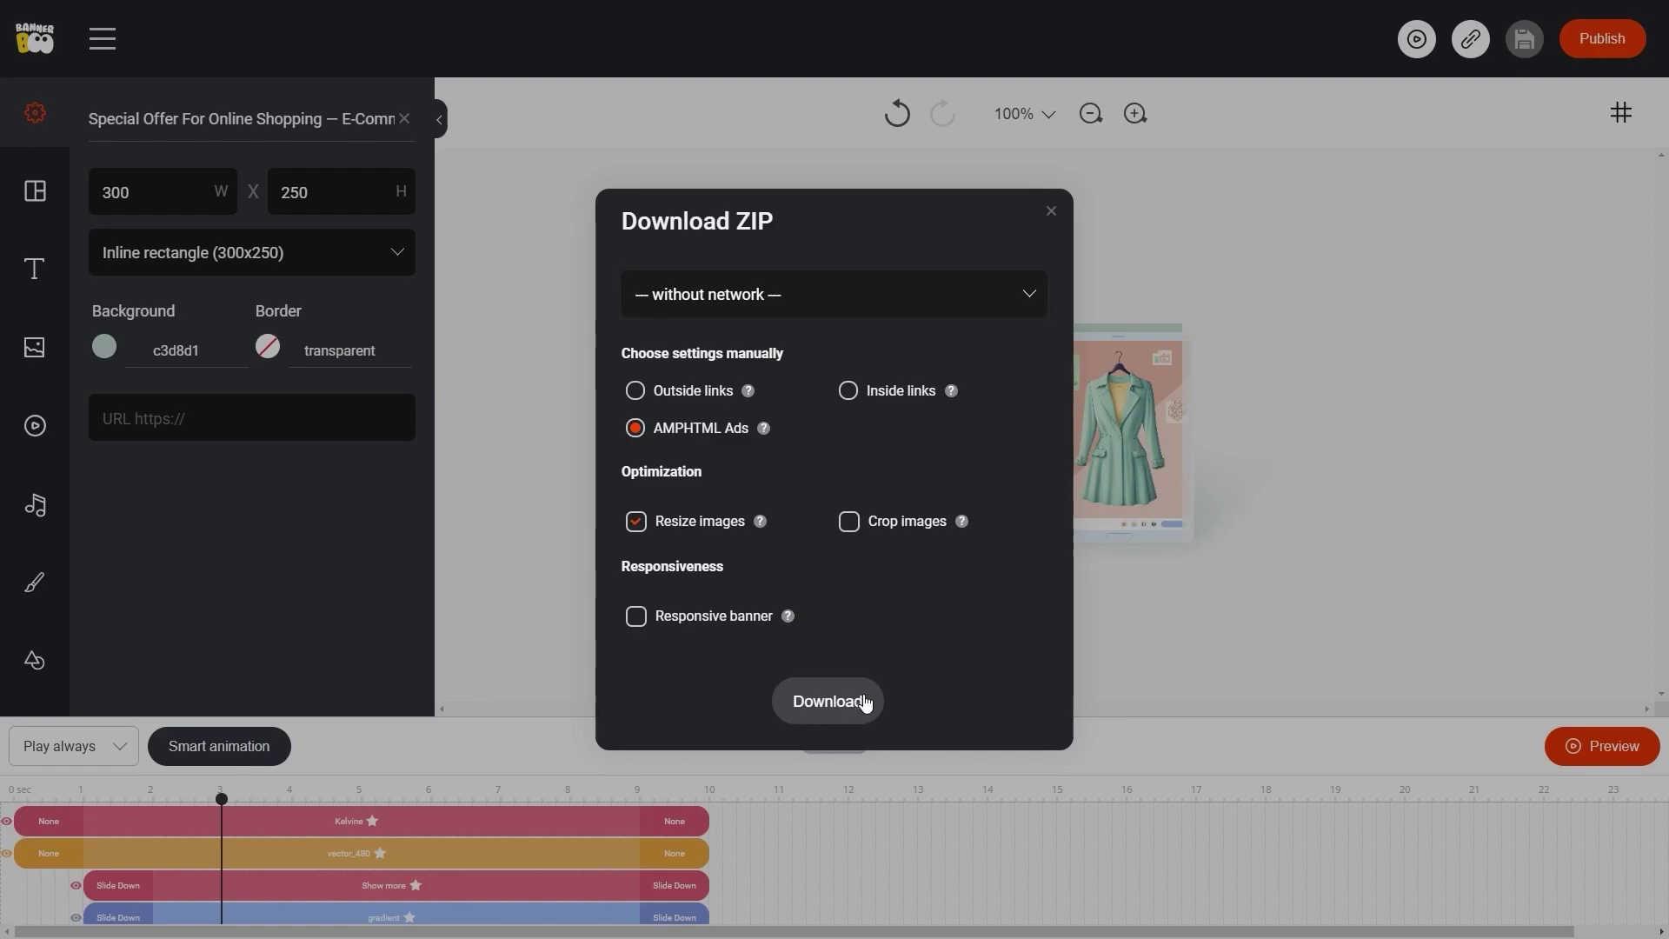
Step: Close the Download ZIP dialog to return to the 300×250 Kelvine coat banner
left_click(1051, 217)
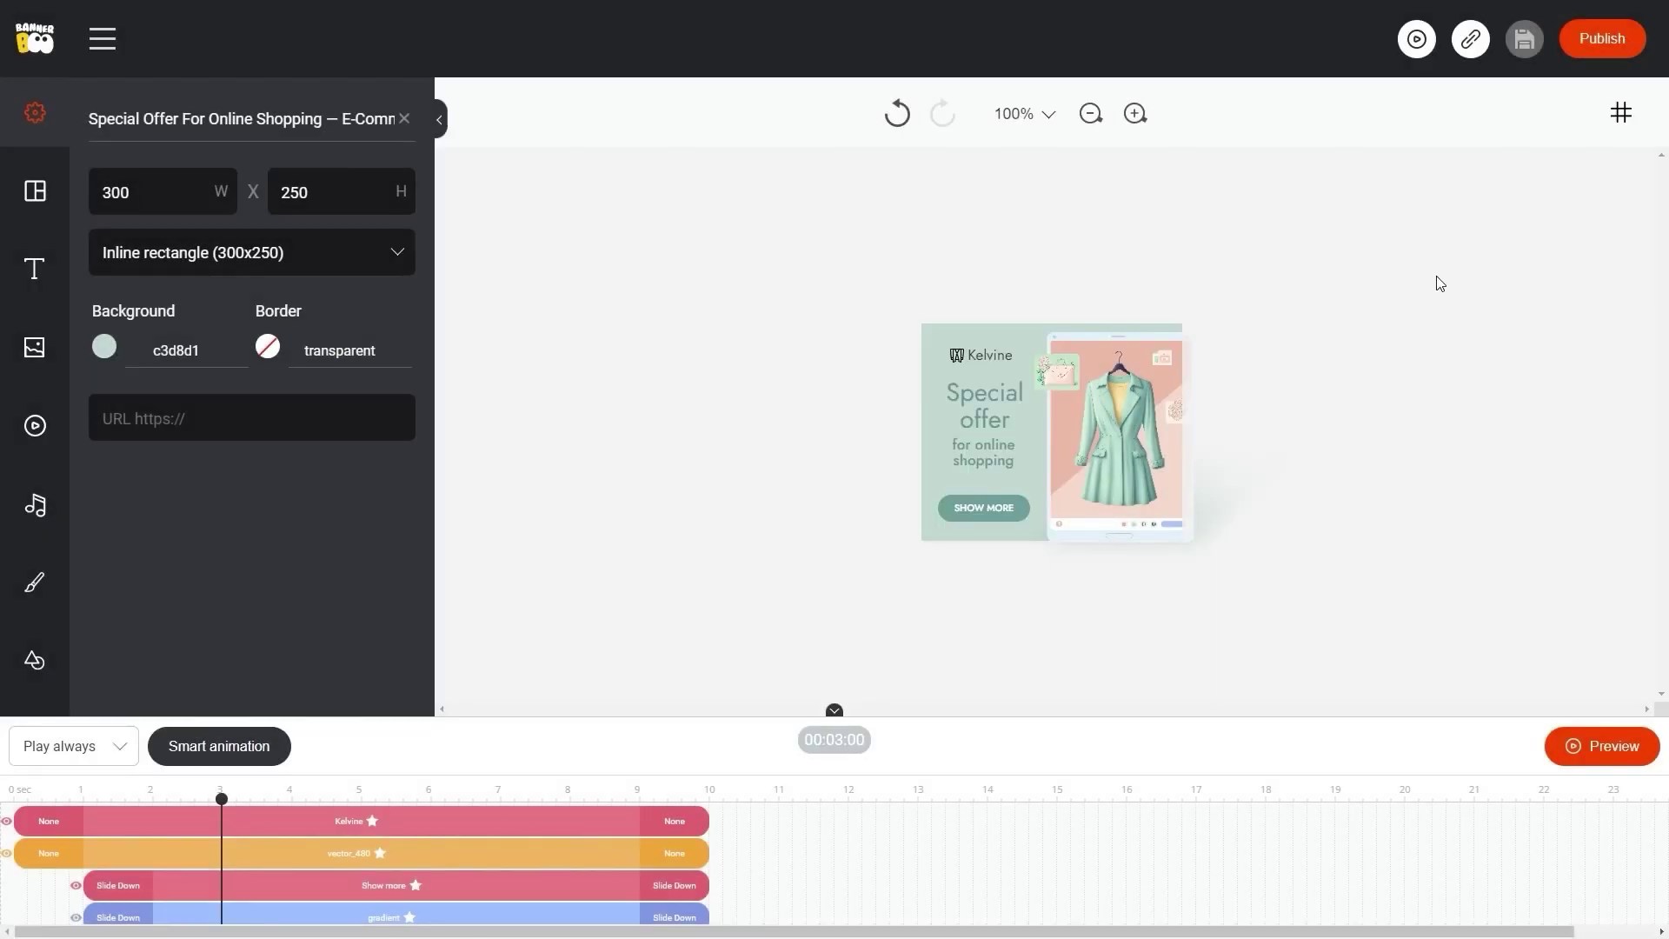